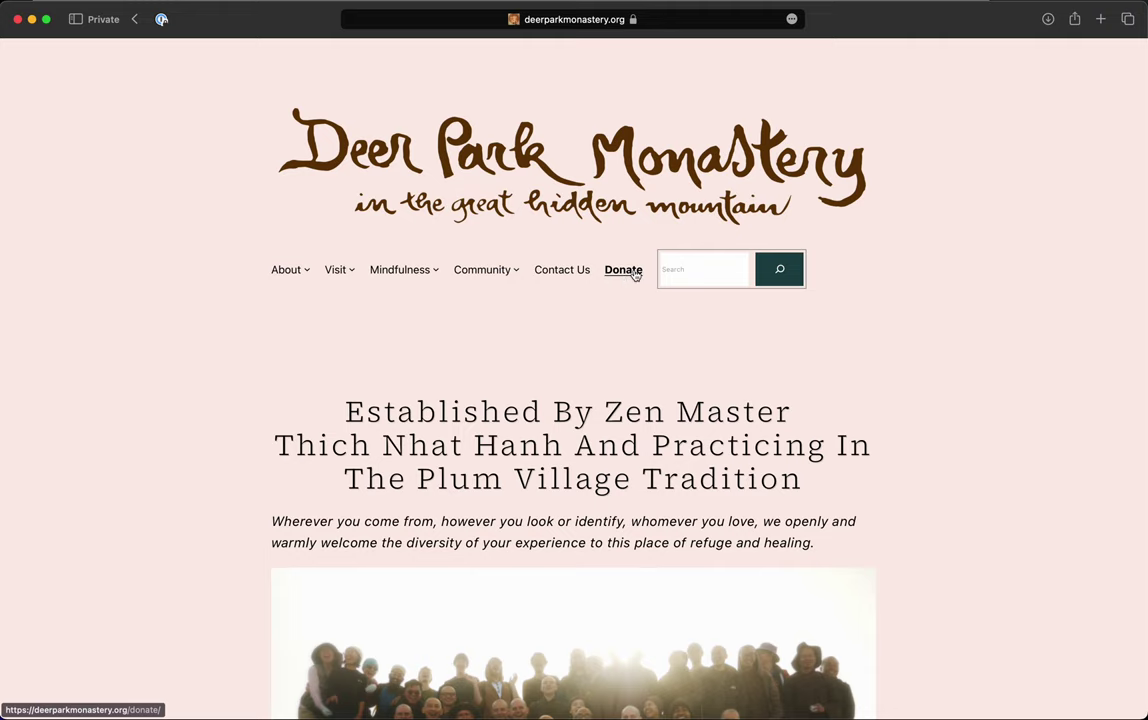
# Step: Open the Offer a Donation page from the Deer Park Monastery site
pyautogui.scroll(-1, 663, 428)
pyautogui.scroll(-10, 663, 428)
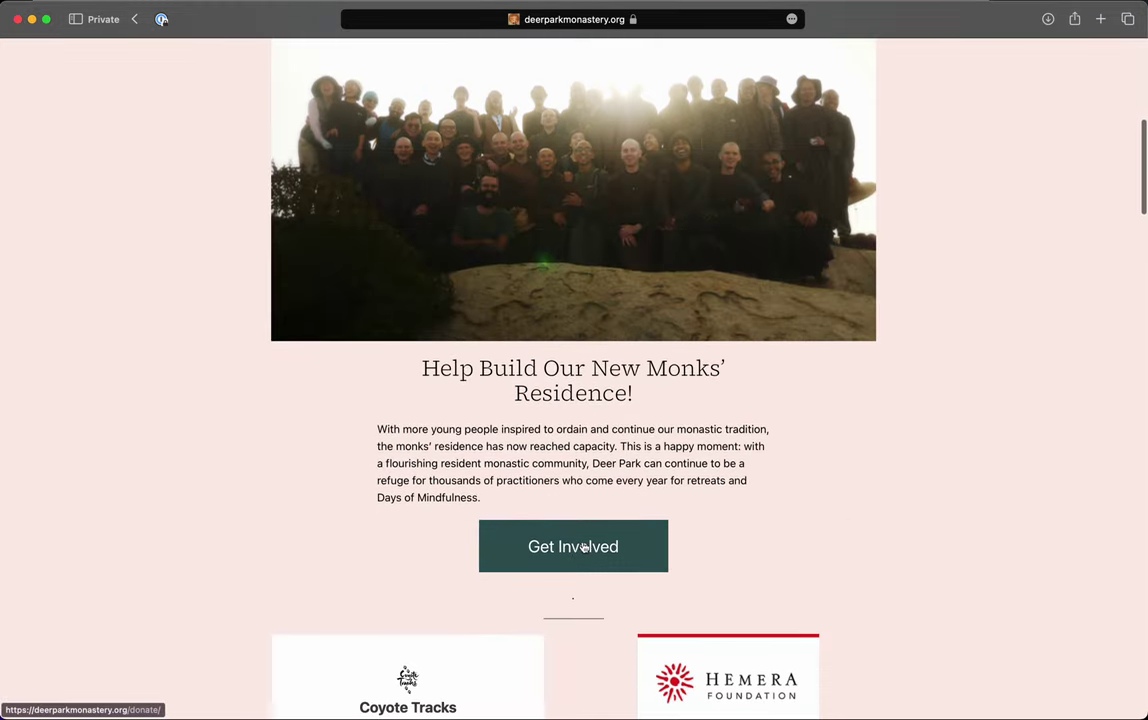
pyautogui.scroll(8, 650, 419)
pyautogui.scroll(3, 650, 419)
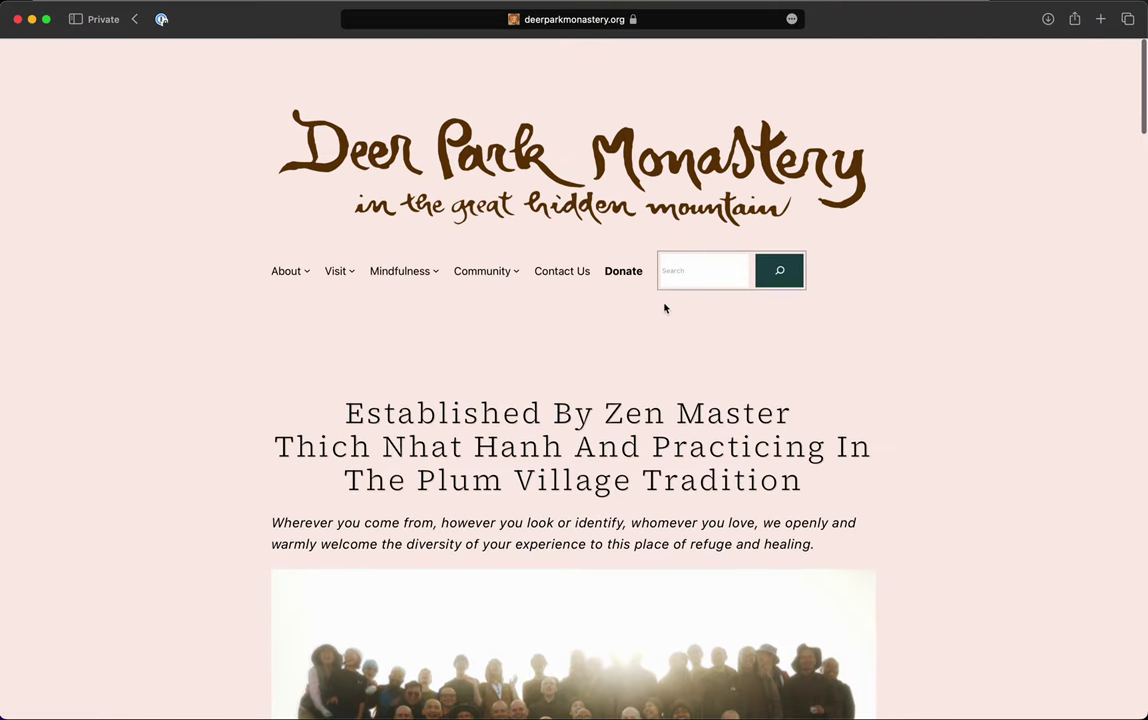
pyautogui.click(623, 270)
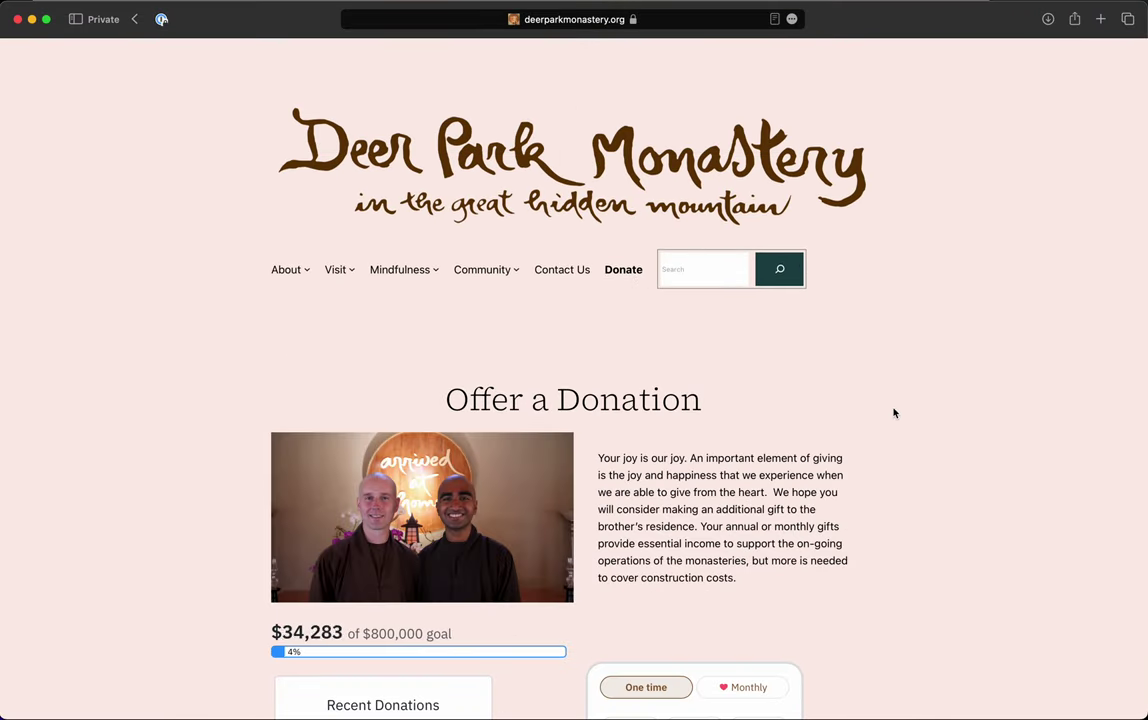
# Step: Set the Monks' Residence donation form to a $40 monthly gift
pyautogui.scroll(-1, 890, 520)
pyautogui.scroll(-8, 890, 520)
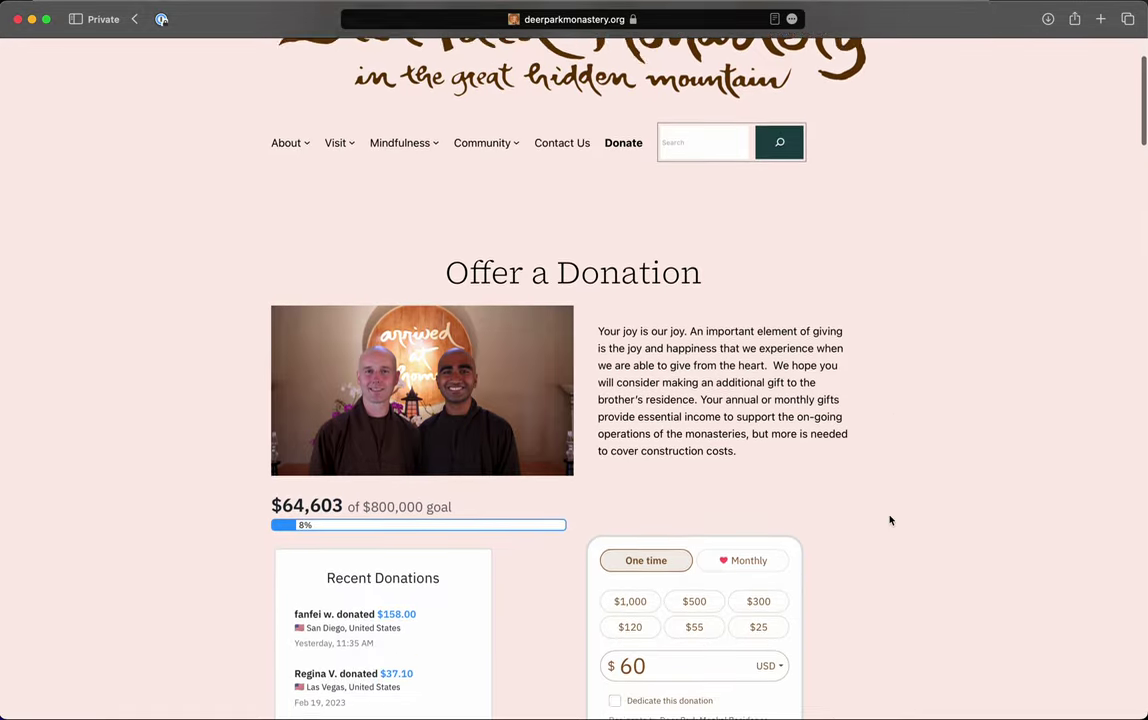
pyautogui.scroll(-3, 890, 520)
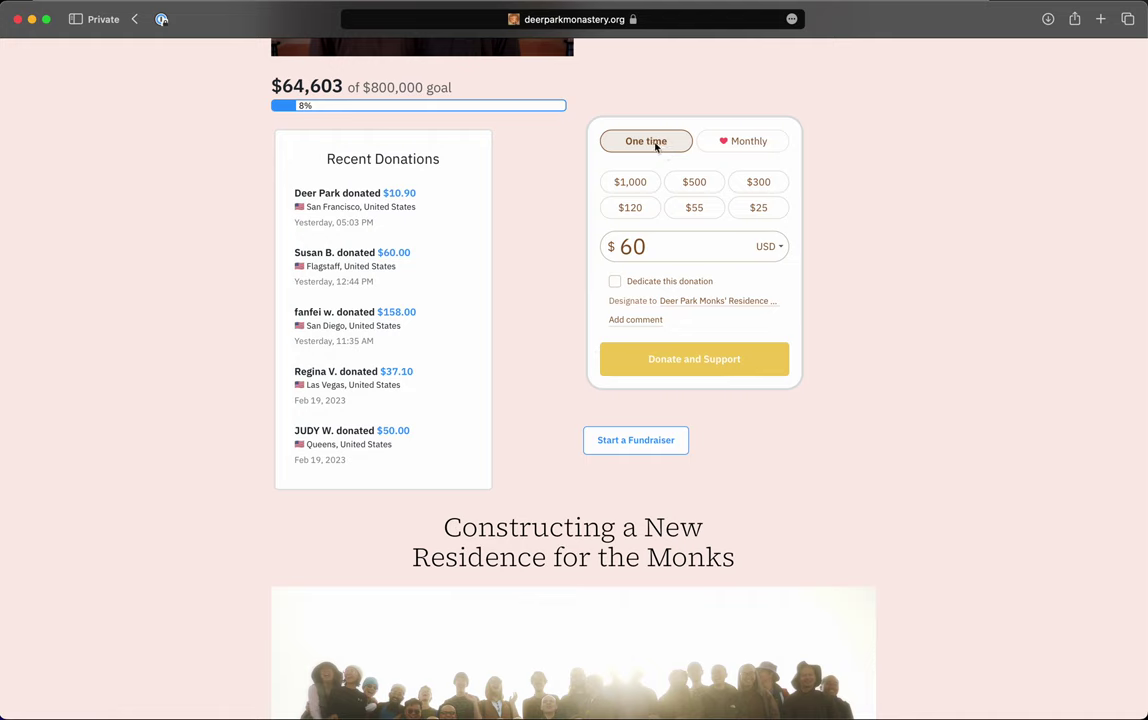
pyautogui.click(728, 141)
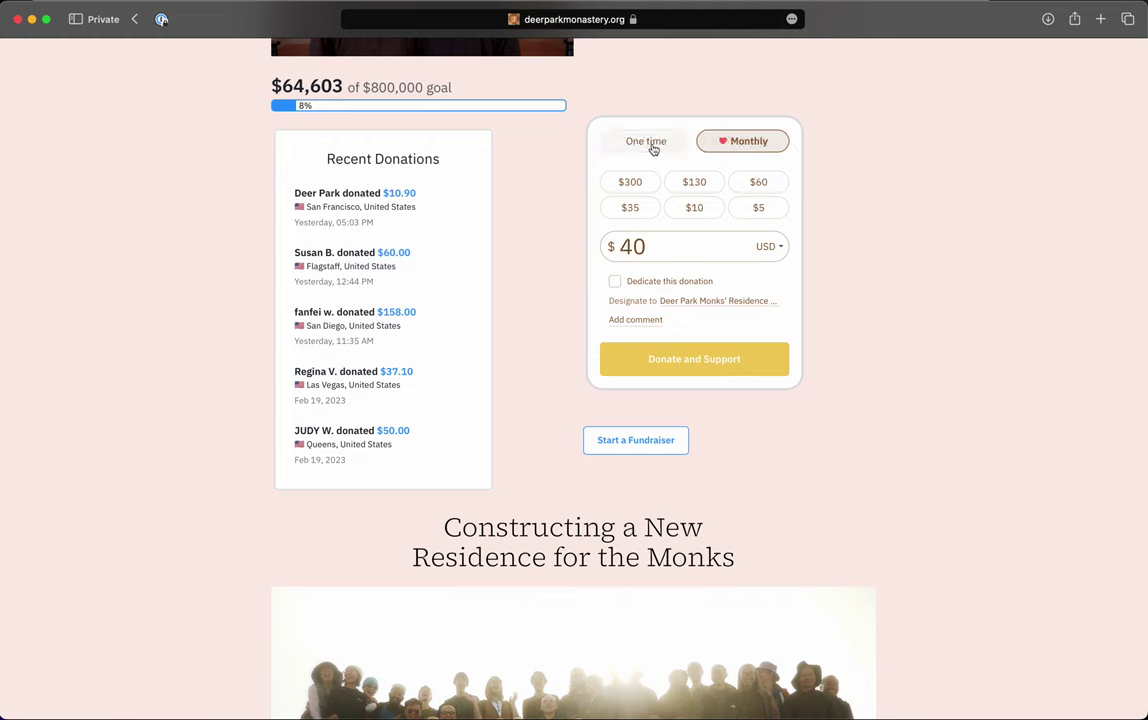
pyautogui.click(653, 147)
pyautogui.click(752, 142)
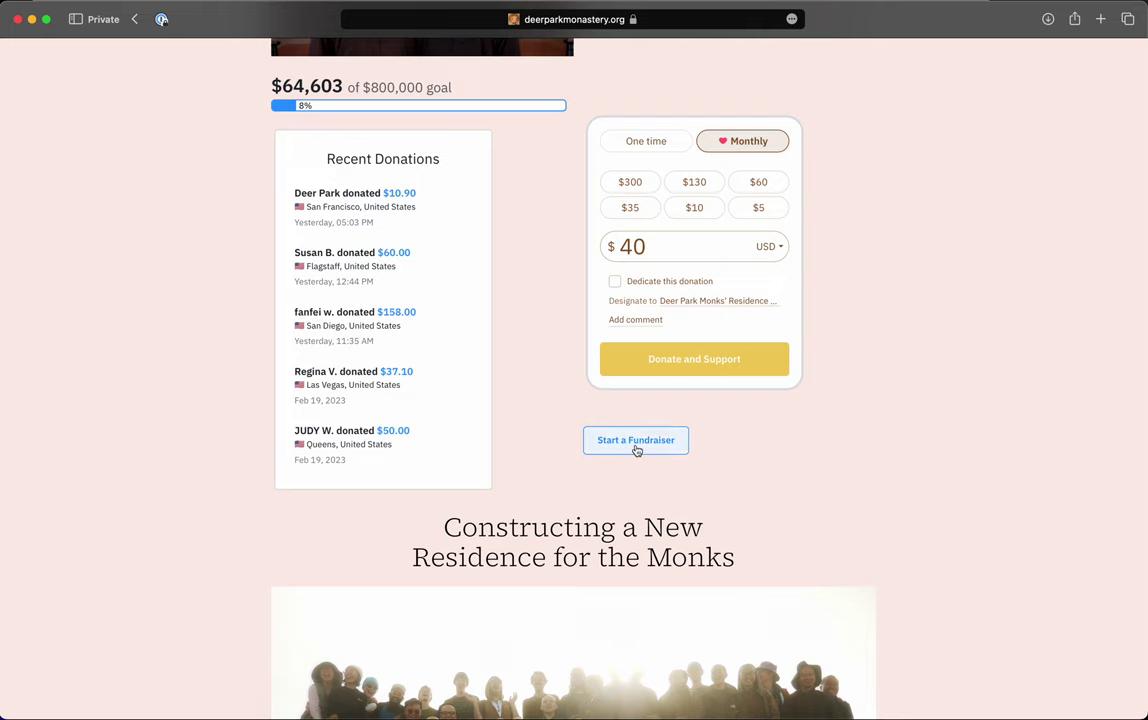
# Step: Start a fundraiser, browse the existing teams, then return to the new-or-join chooser
pyautogui.click(636, 445)
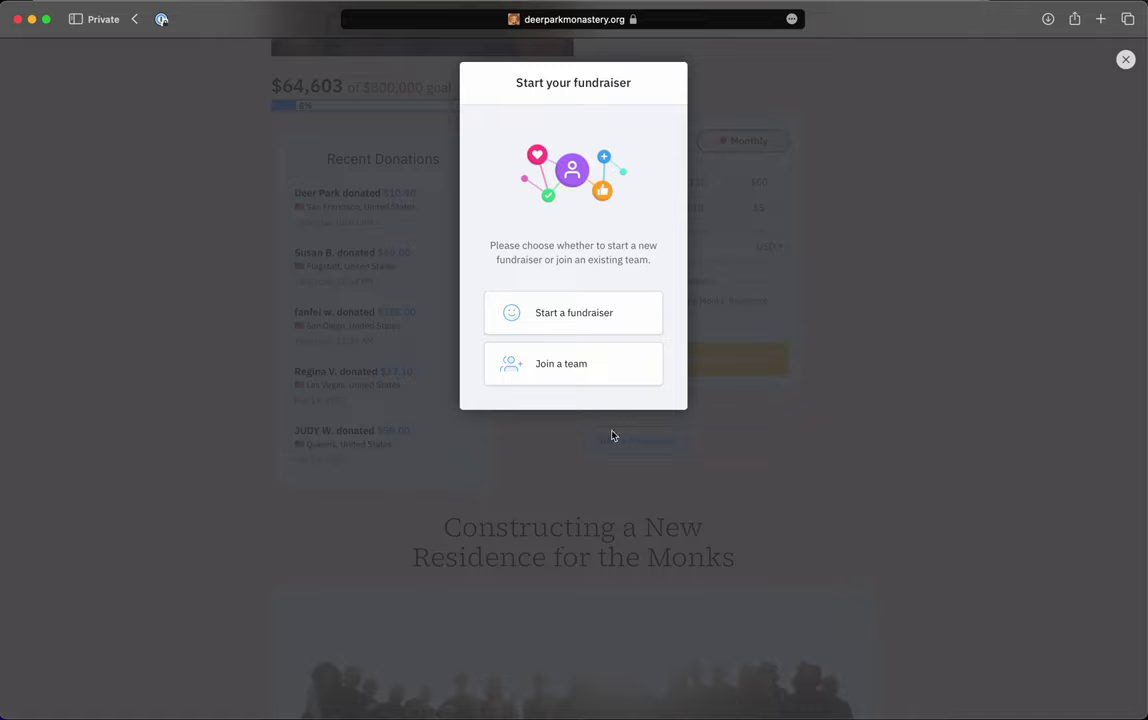
pyautogui.click(561, 366)
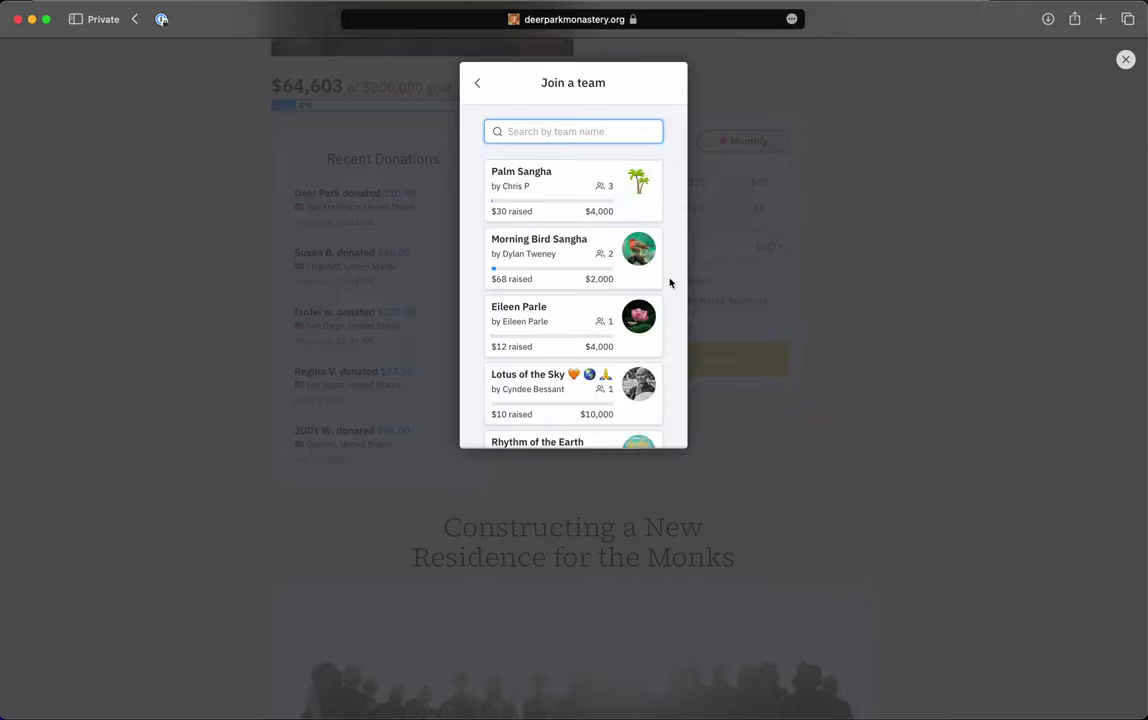
pyautogui.scroll(-2, 664, 310)
pyautogui.scroll(-2, 662, 323)
pyautogui.scroll(3, 662, 323)
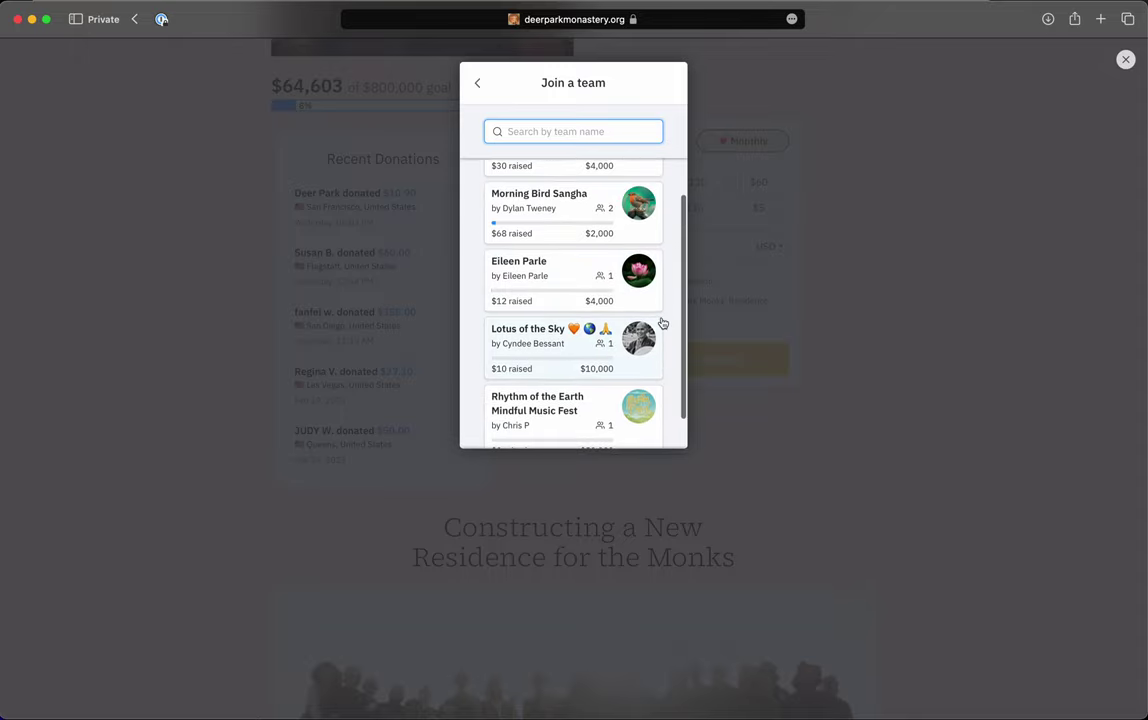
pyautogui.scroll(-1, 661, 320)
pyautogui.scroll(1, 661, 322)
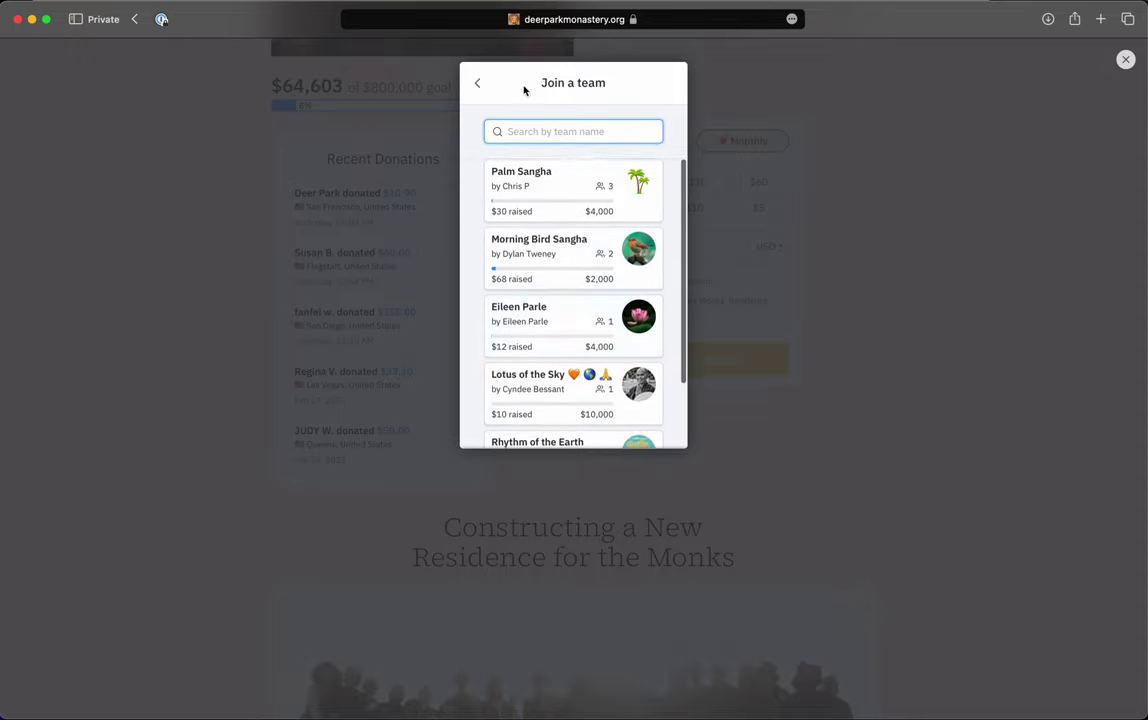
pyautogui.click(481, 86)
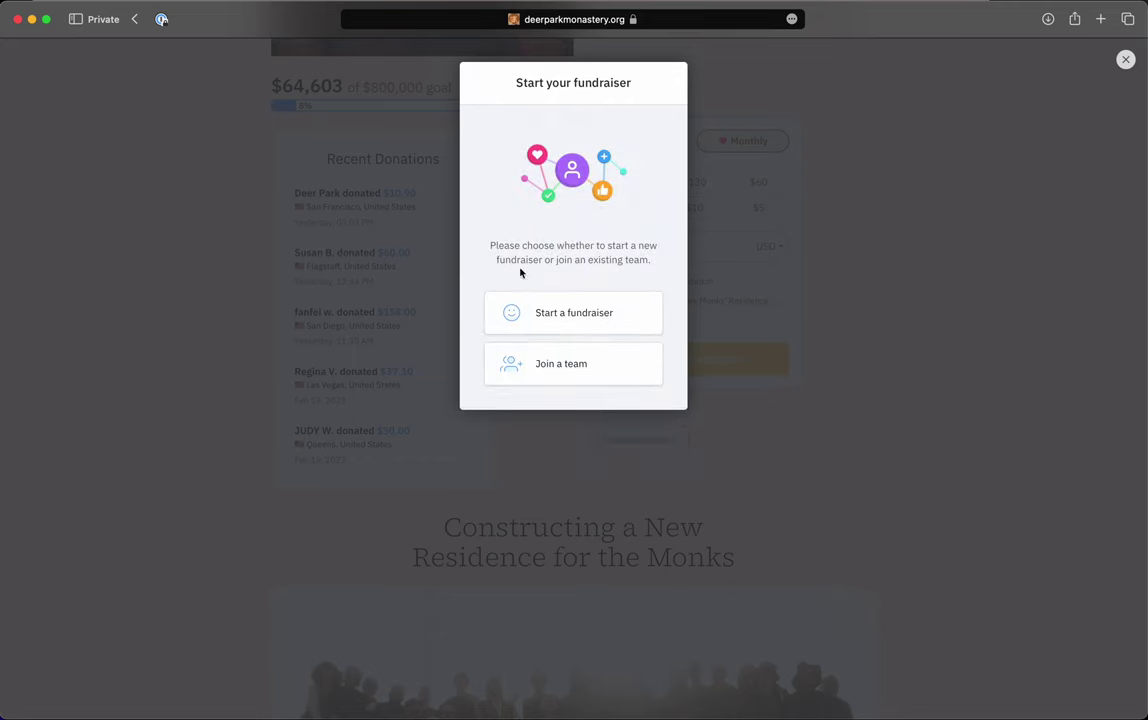
# Step: Start a new fundraiser with display name 'Order of Interbeing Members' and begin adding a photo
pyautogui.click(563, 314)
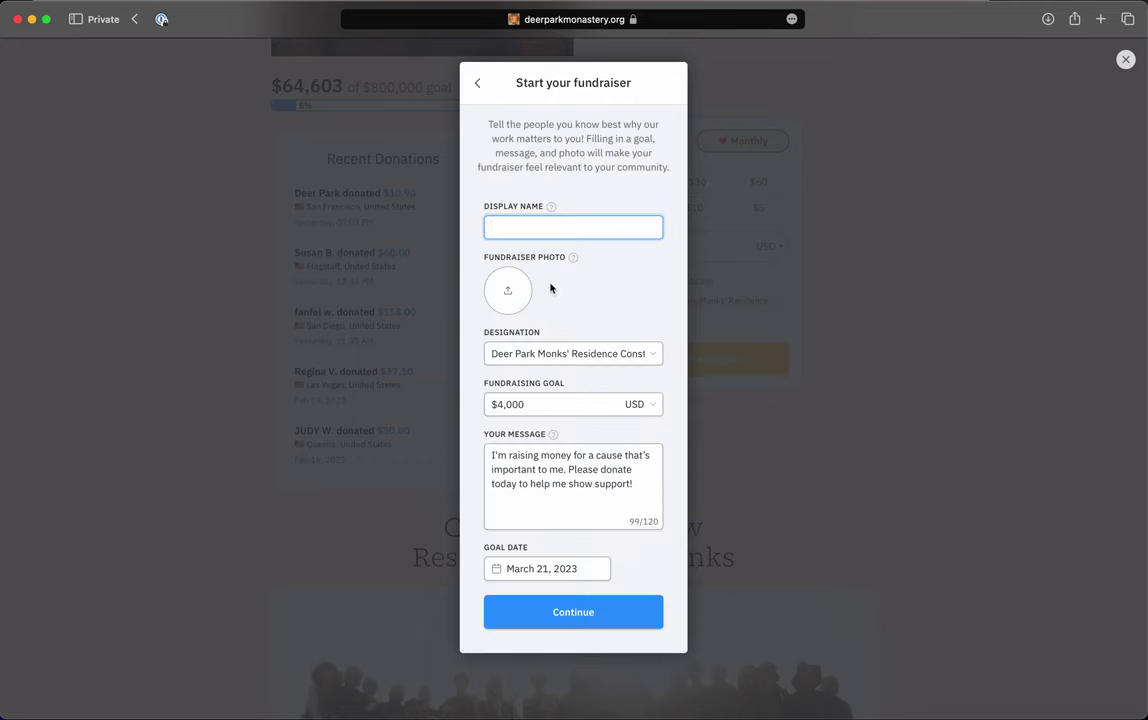
pyautogui.write('Order of Interbeing Members')
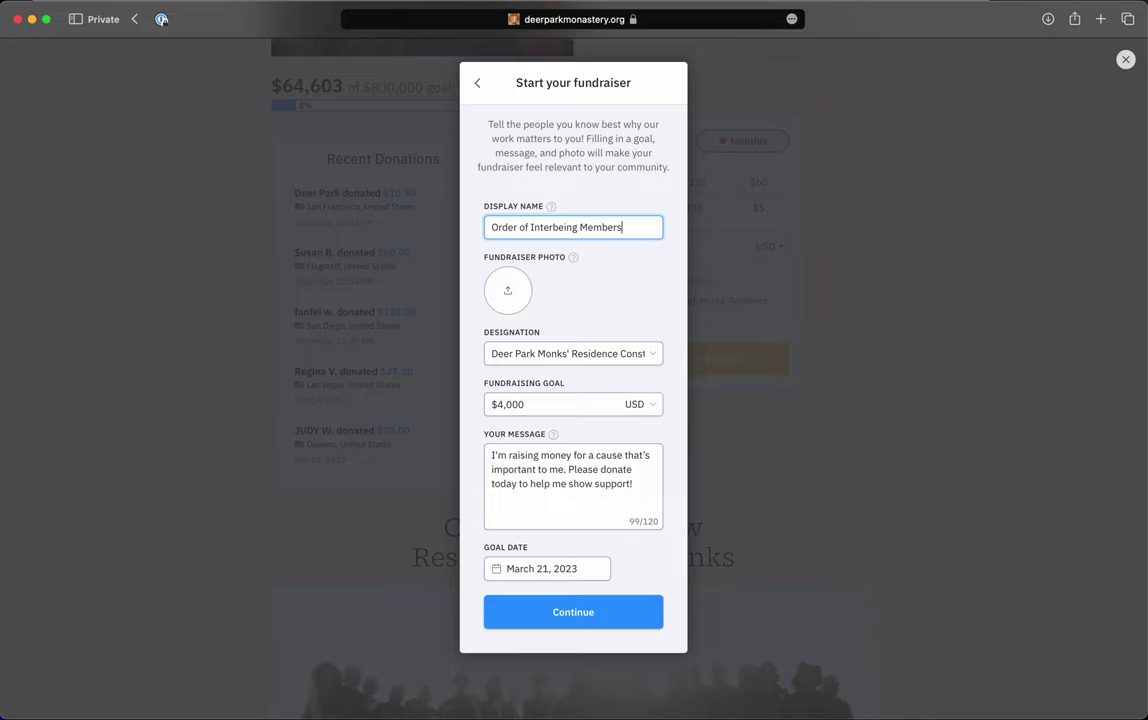
pyautogui.click(506, 292)
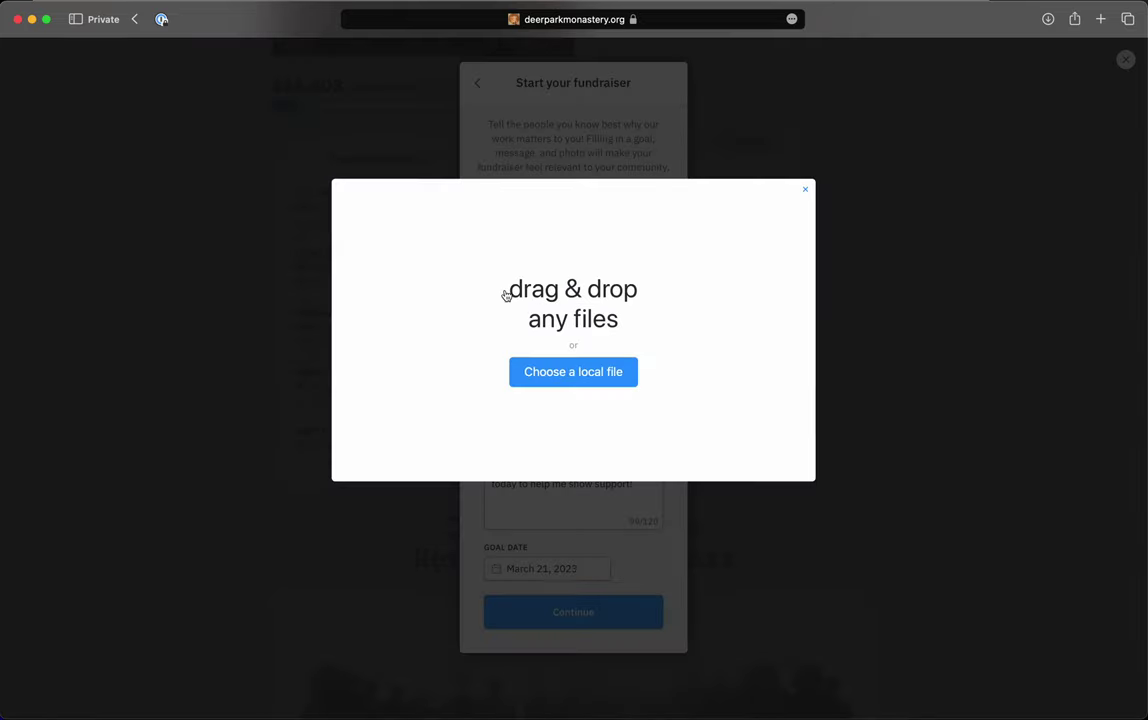
pyautogui.click(564, 372)
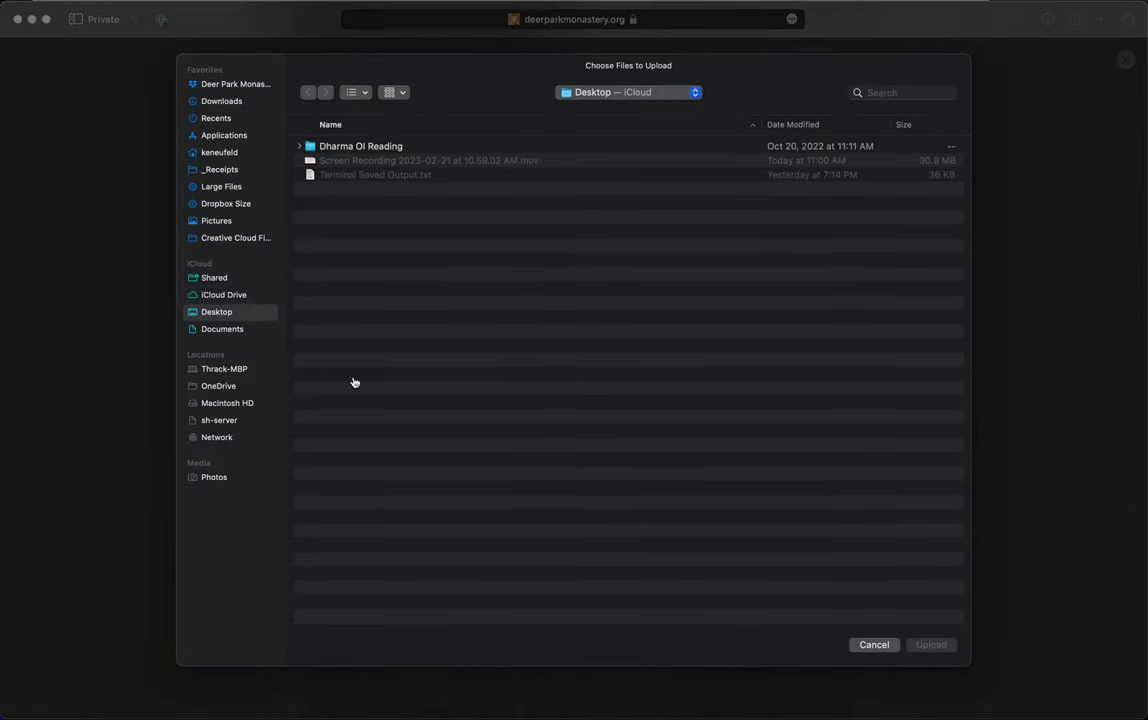
# Step: Locate IMG_5572.JPG and set it as the cropped fundraiser photo
pyautogui.click(873, 645)
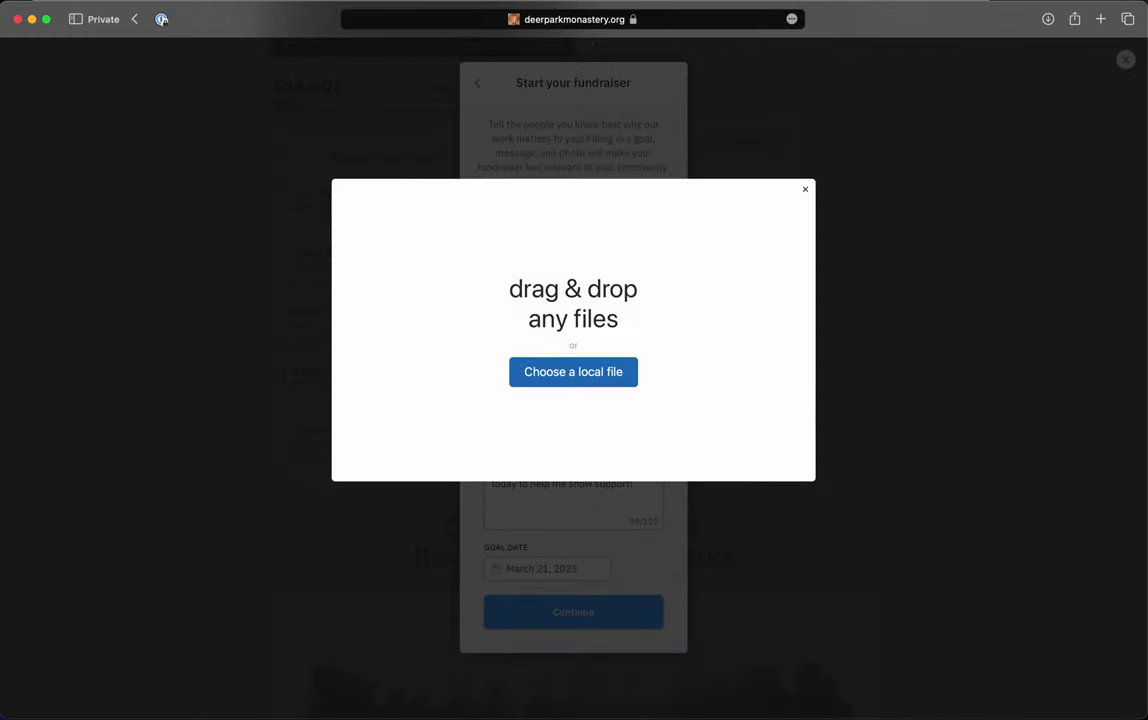
pyautogui.press('super+Tab')
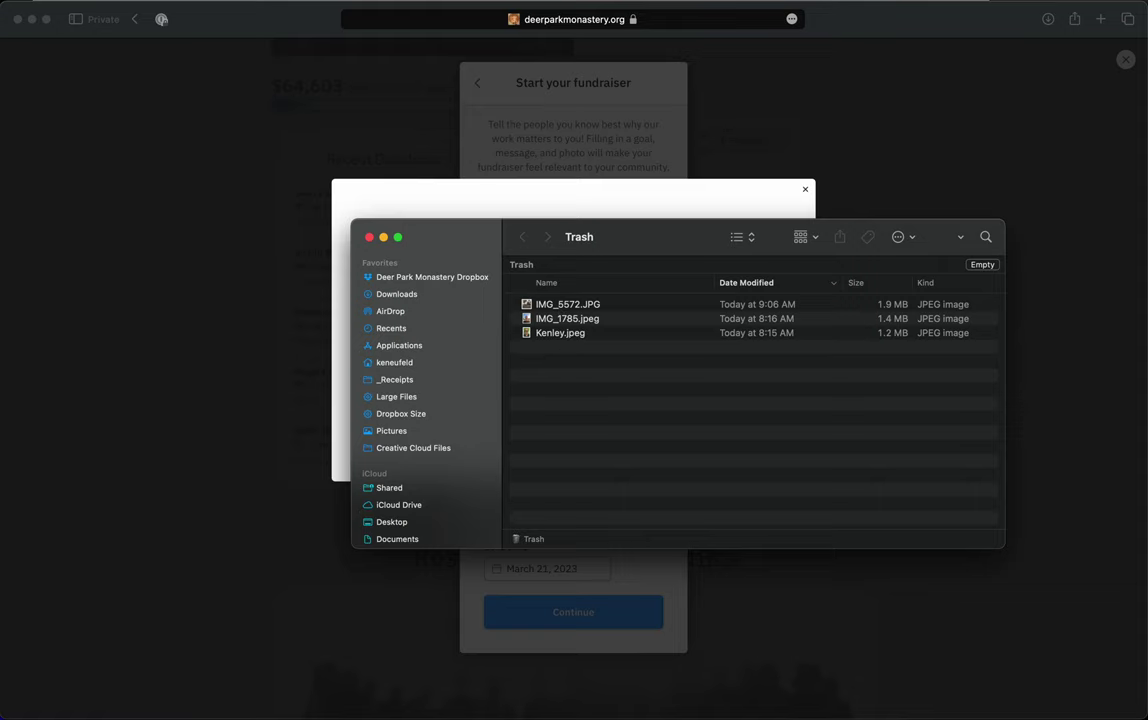
pyautogui.click(369, 237)
pyautogui.click(587, 375)
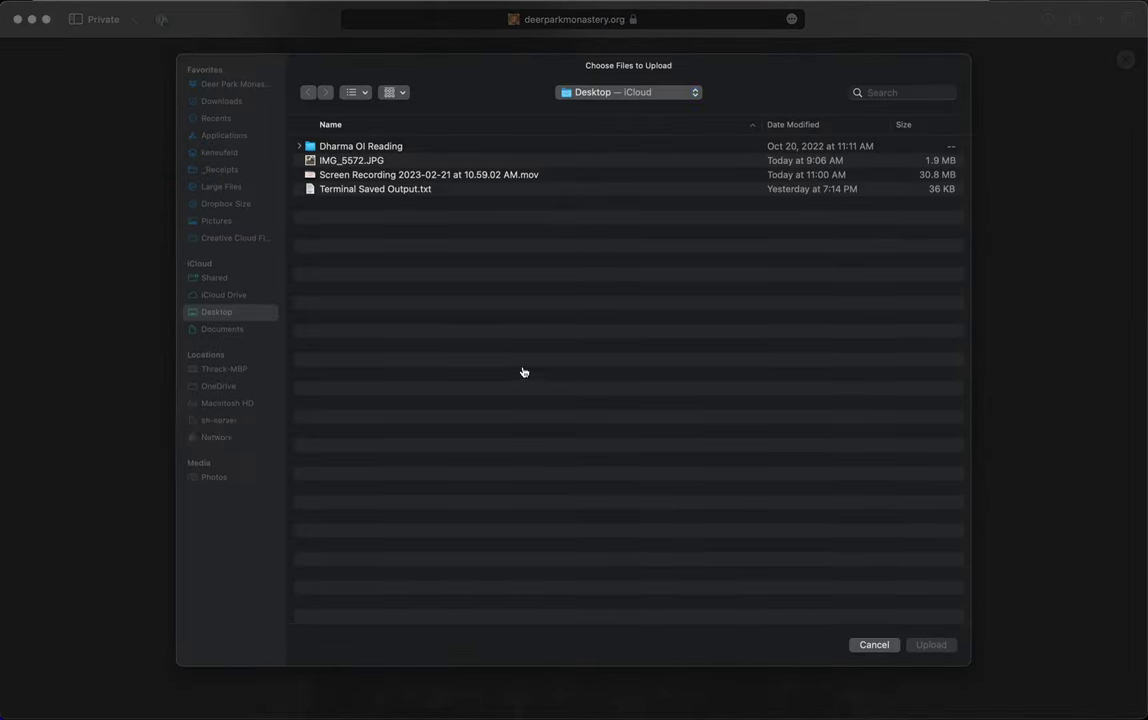
pyautogui.doubleClick(351, 162)
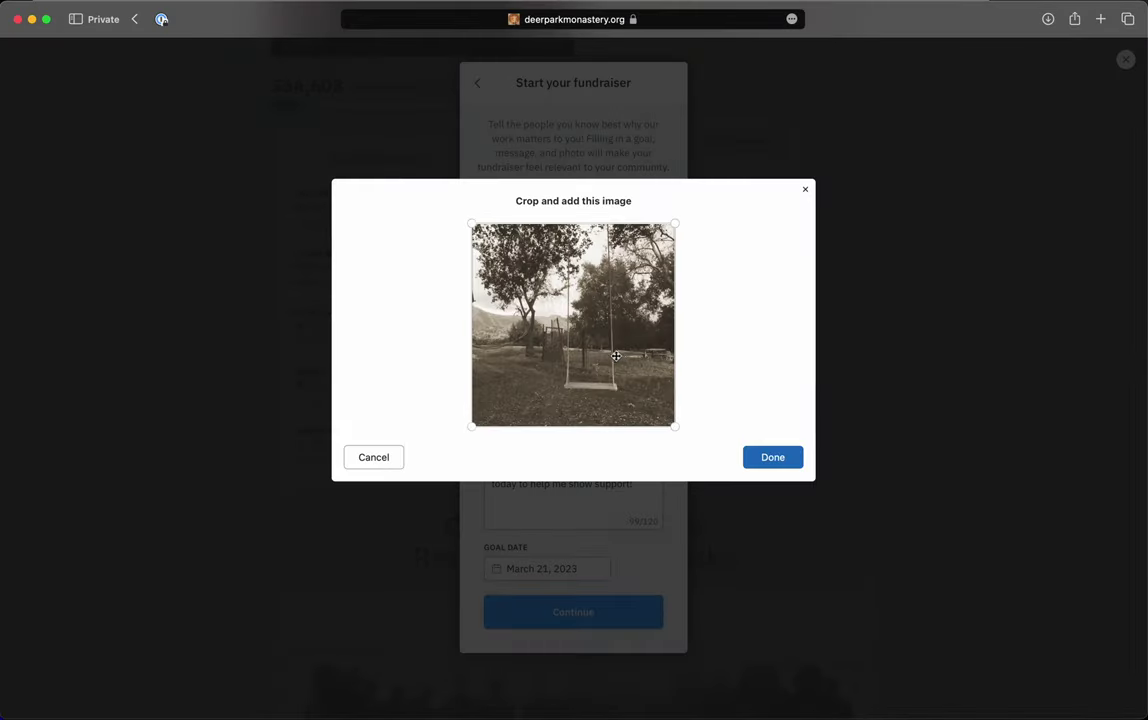
pyautogui.click(772, 463)
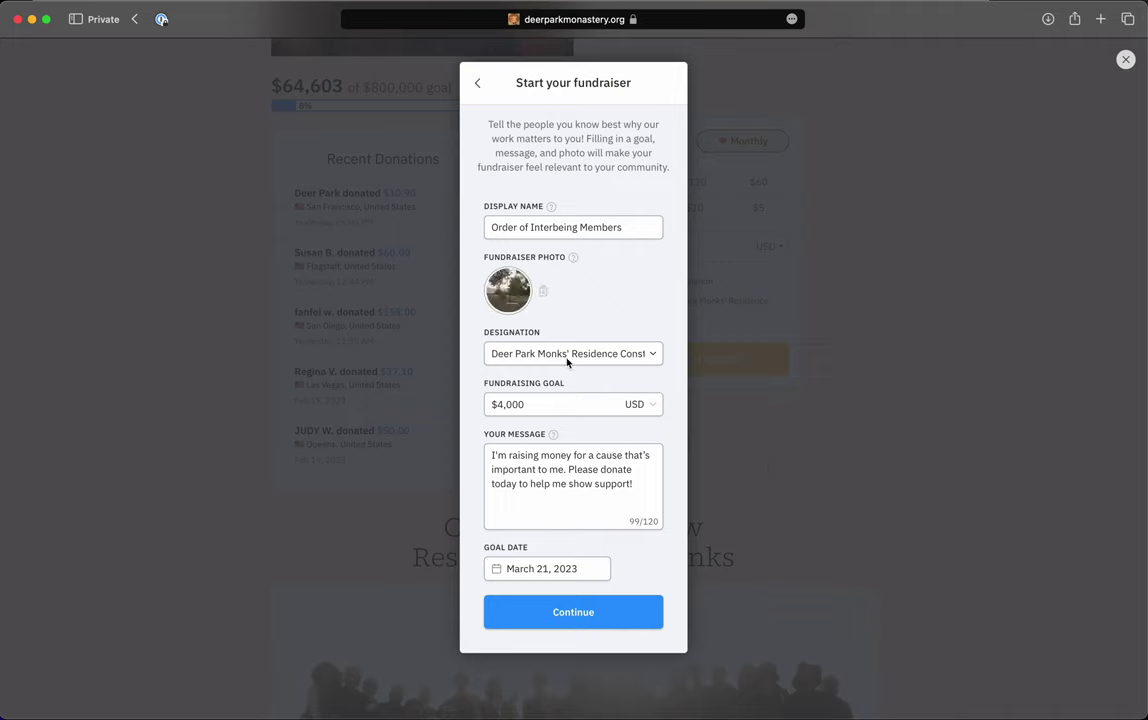
# Step: Change the fundraising goal from $4,000 to $10,000
pyautogui.click(560, 405)
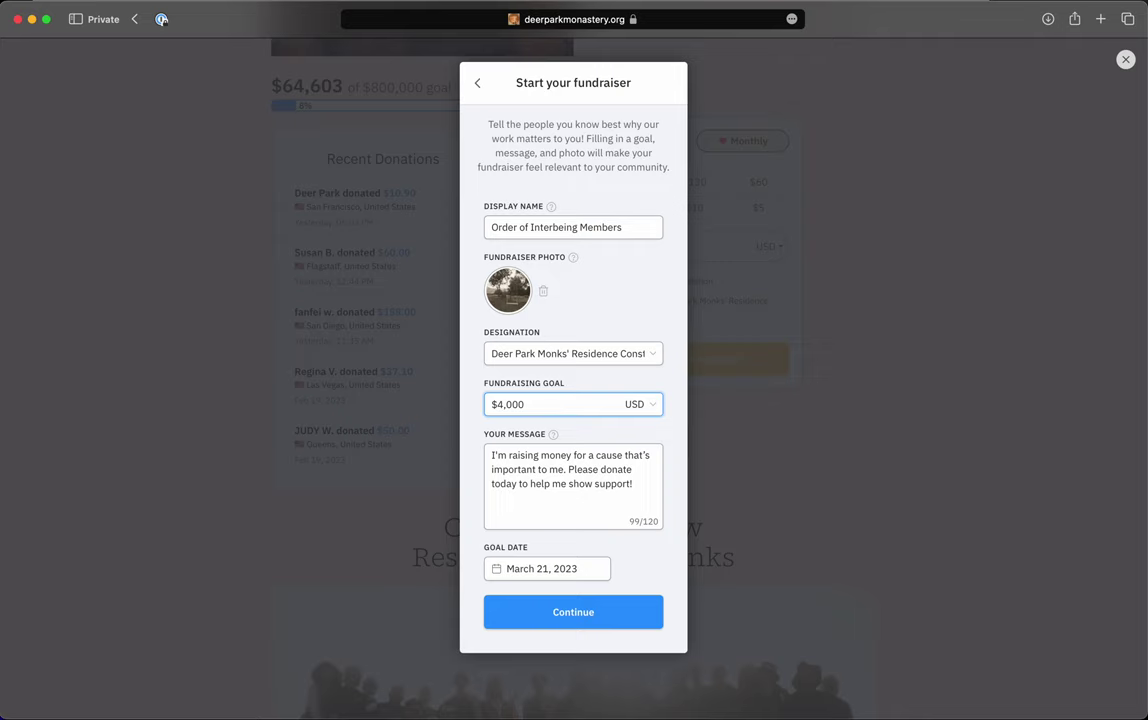
pyautogui.press('BackSpace')
pyautogui.press('BackSpace')
pyautogui.press('BackSpace')
pyautogui.press('BackSpace')
pyautogui.write('10,000')
# Step: Rewrite the message to support the monks of Deer Park Monastery, ending 'Please join me in this important effort.'
pyautogui.click(528, 471)
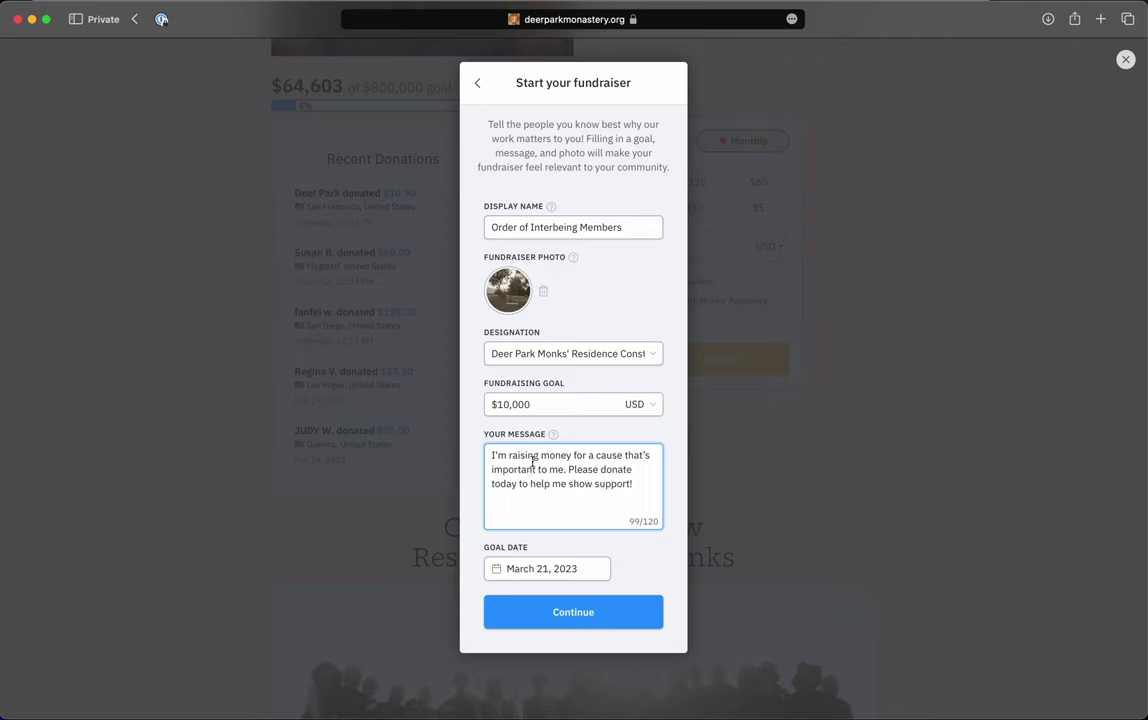
pyautogui.moveTo(589, 455); pyautogui.dragTo(583, 469)
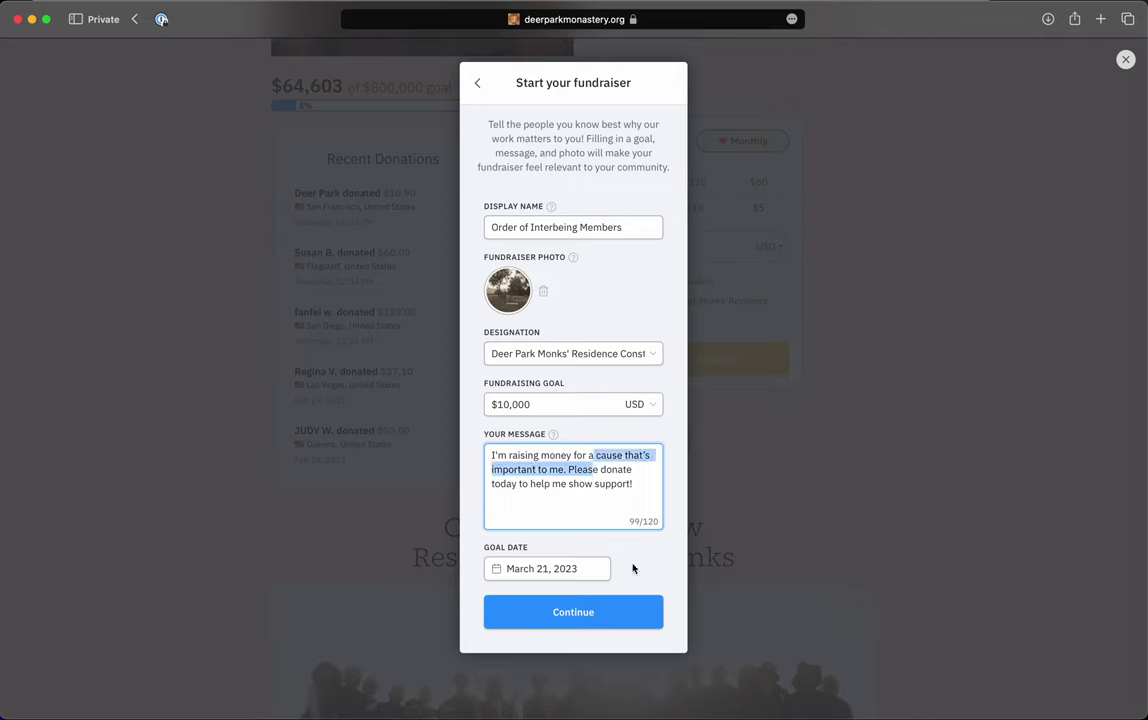
pyautogui.click(588, 455)
pyautogui.write('the monks of')
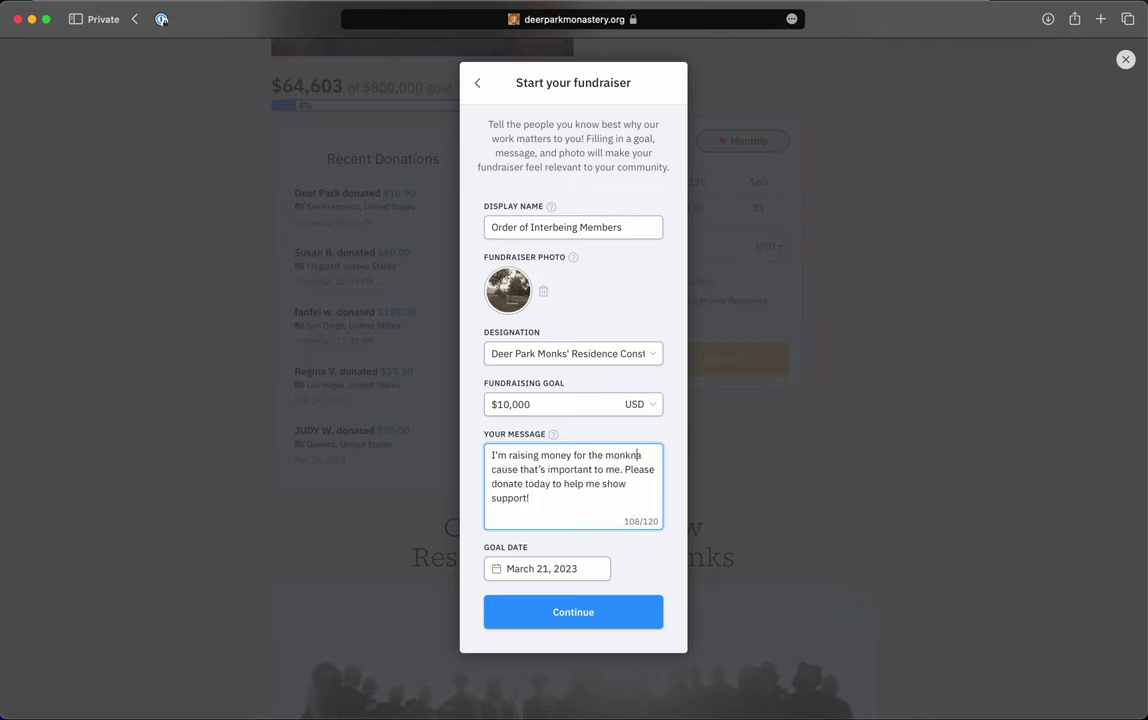
pyautogui.write(' Deer Pa')
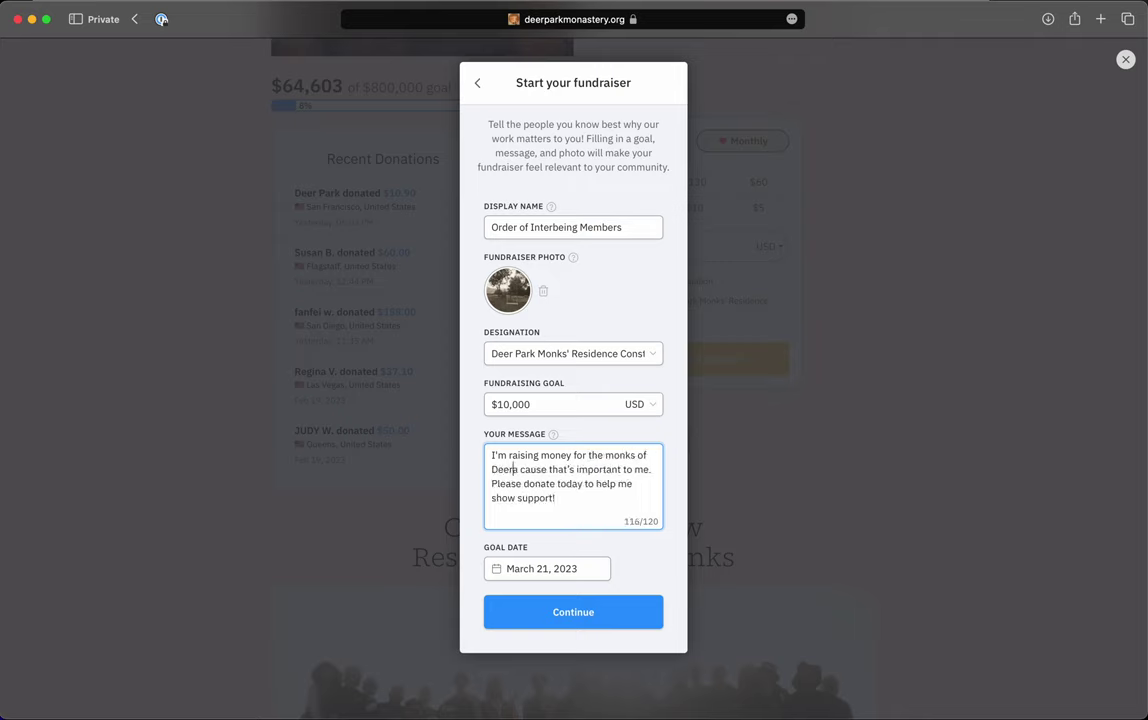
pyautogui.hotkey('shift', 'Down')
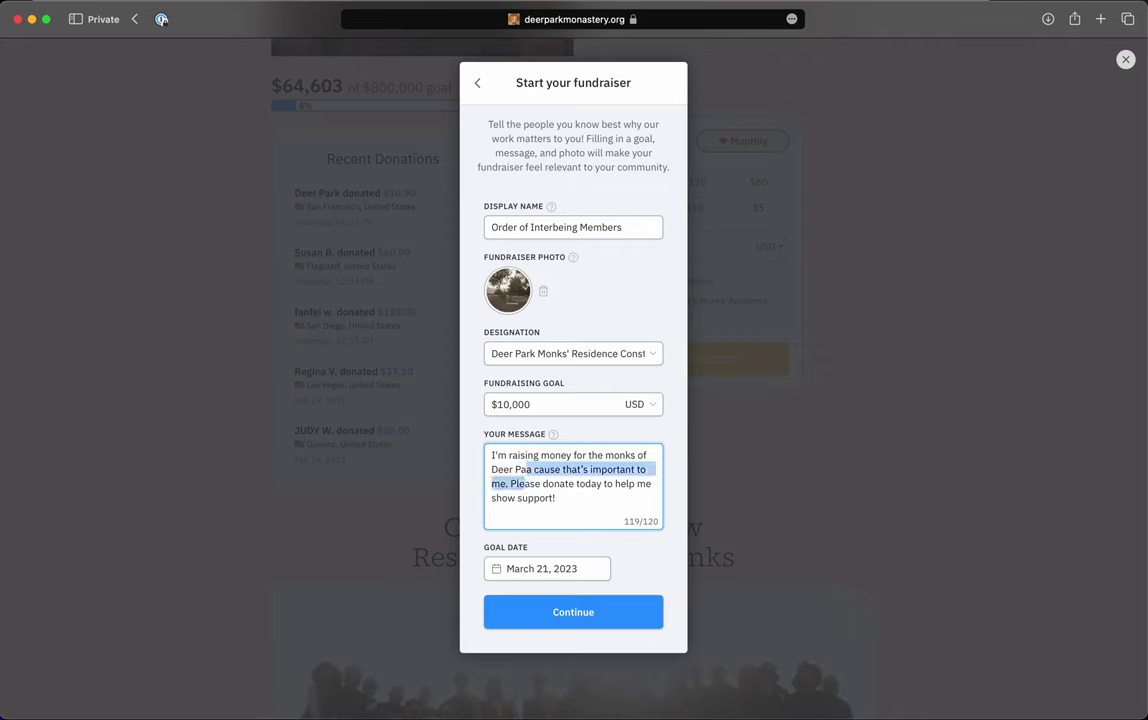
pyautogui.hotkey('shift', 'Down')
pyautogui.press('BackSpace')
pyautogui.write('rk ')
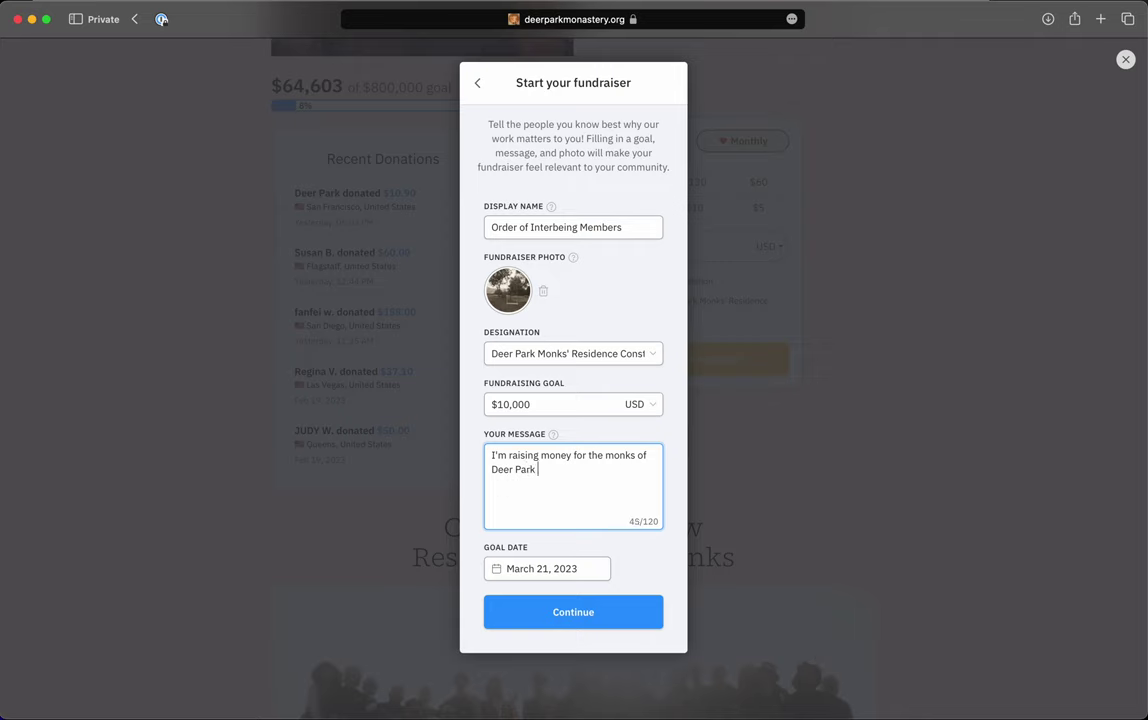
pyautogui.write('Monastery. Please join me')
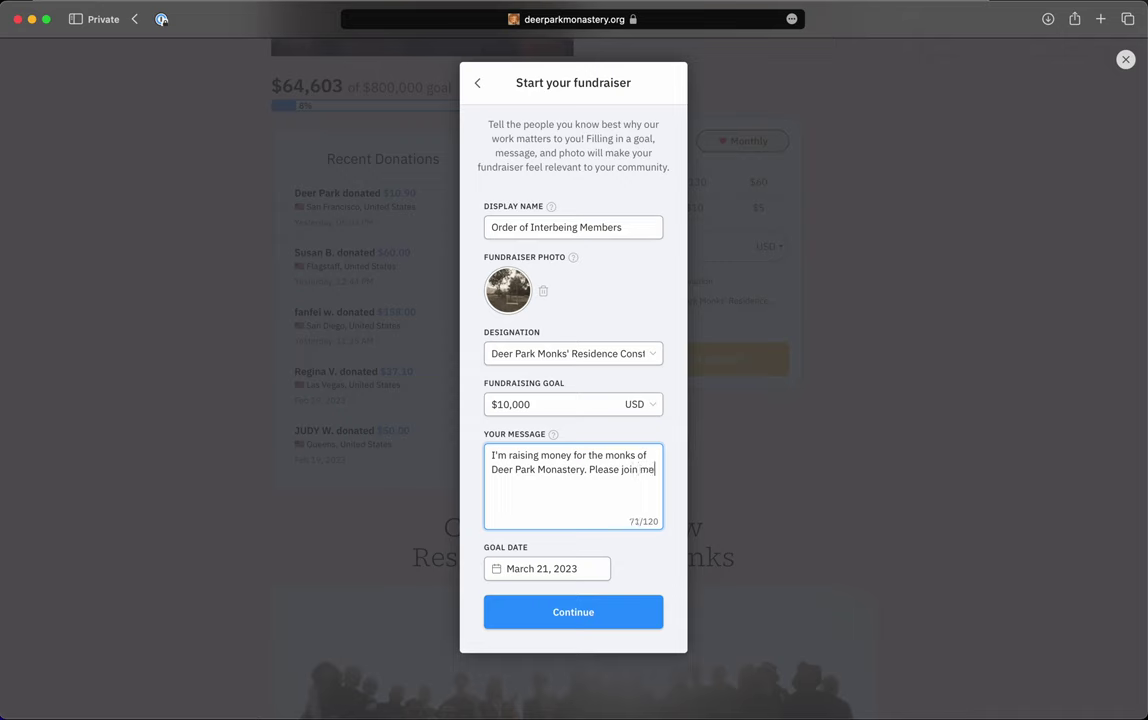
pyautogui.write(' in this important effort.')
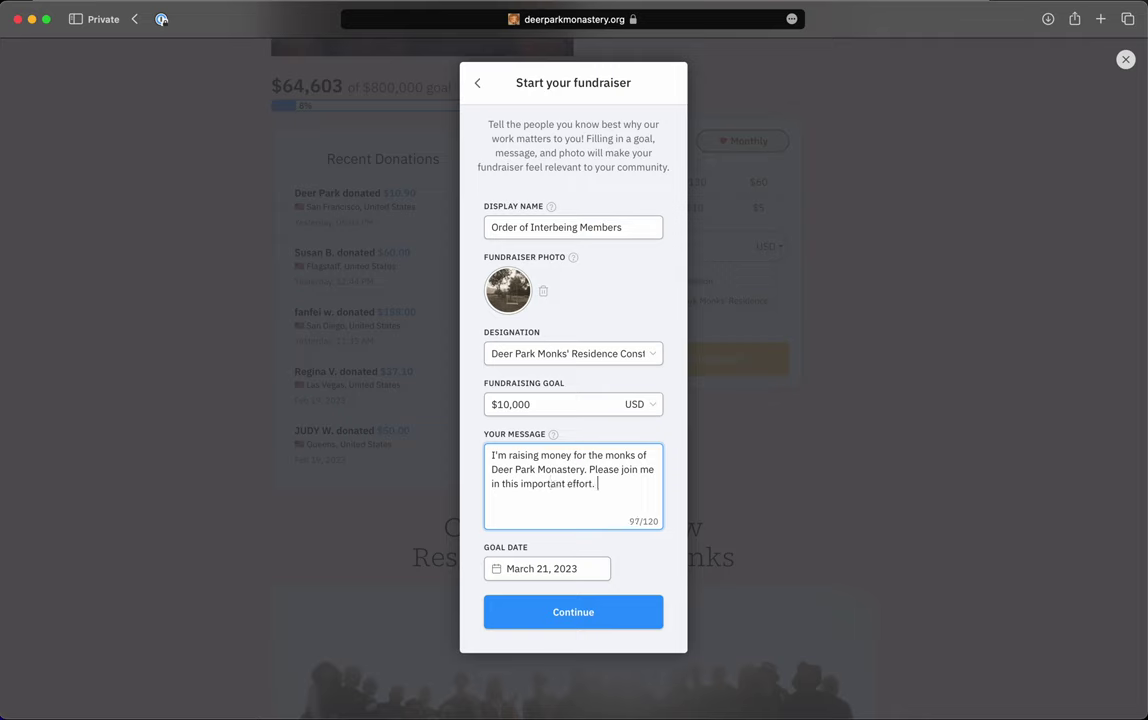
# Step: Set the goal date to June 30, 2023 and submit the fundraiser details
pyautogui.scroll(-1, 661, 551)
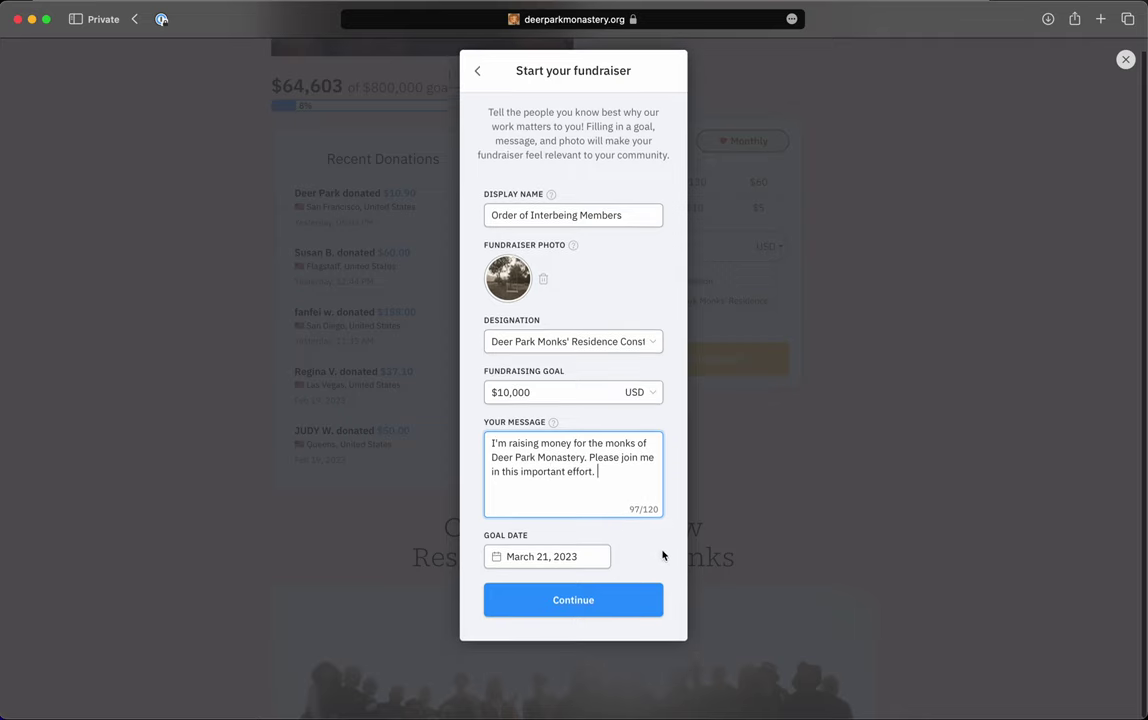
pyautogui.click(536, 565)
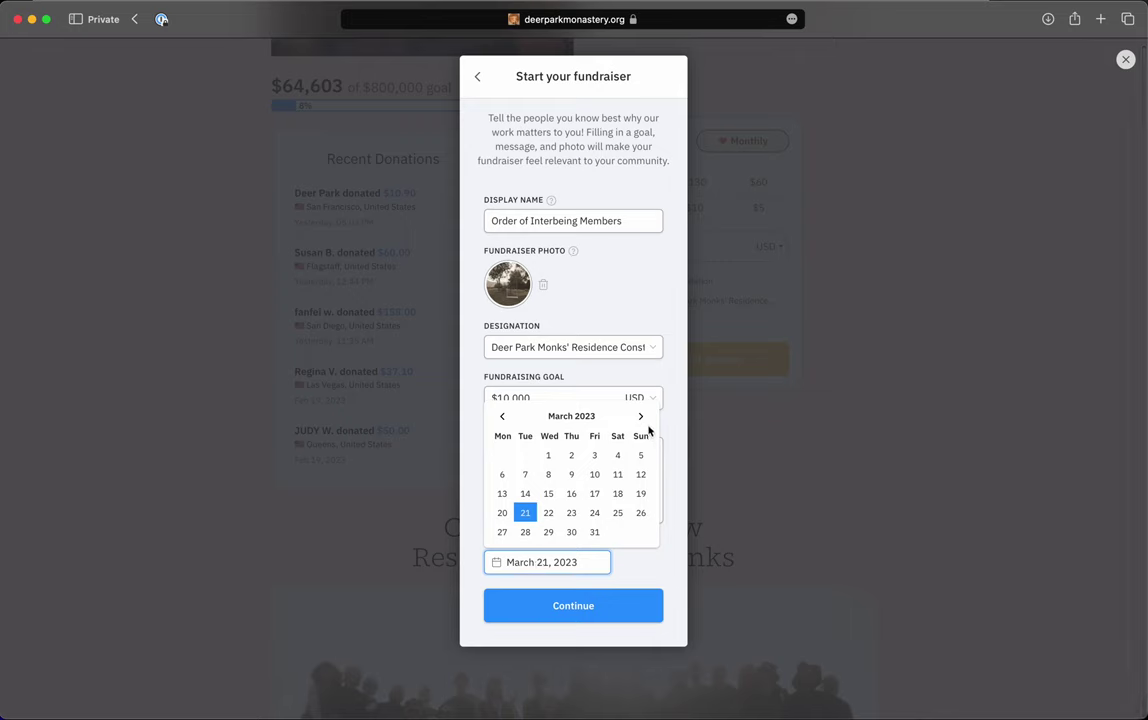
pyautogui.click(641, 418)
pyautogui.click(641, 418)
pyautogui.click(641, 418)
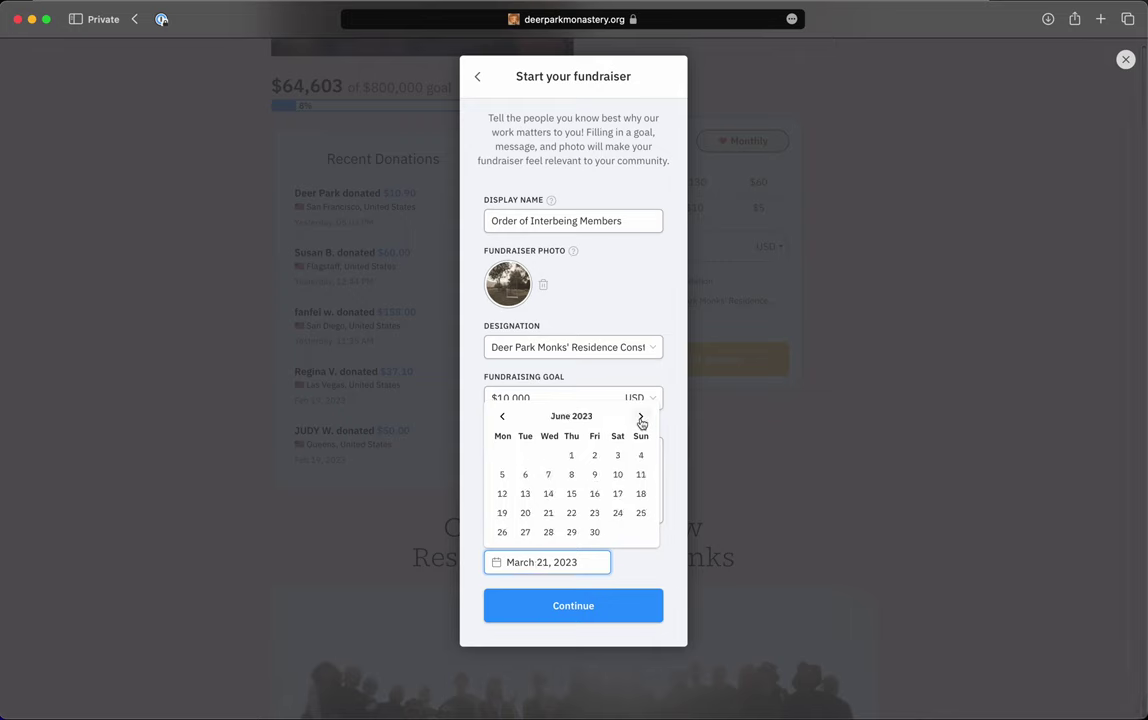
pyautogui.click(593, 533)
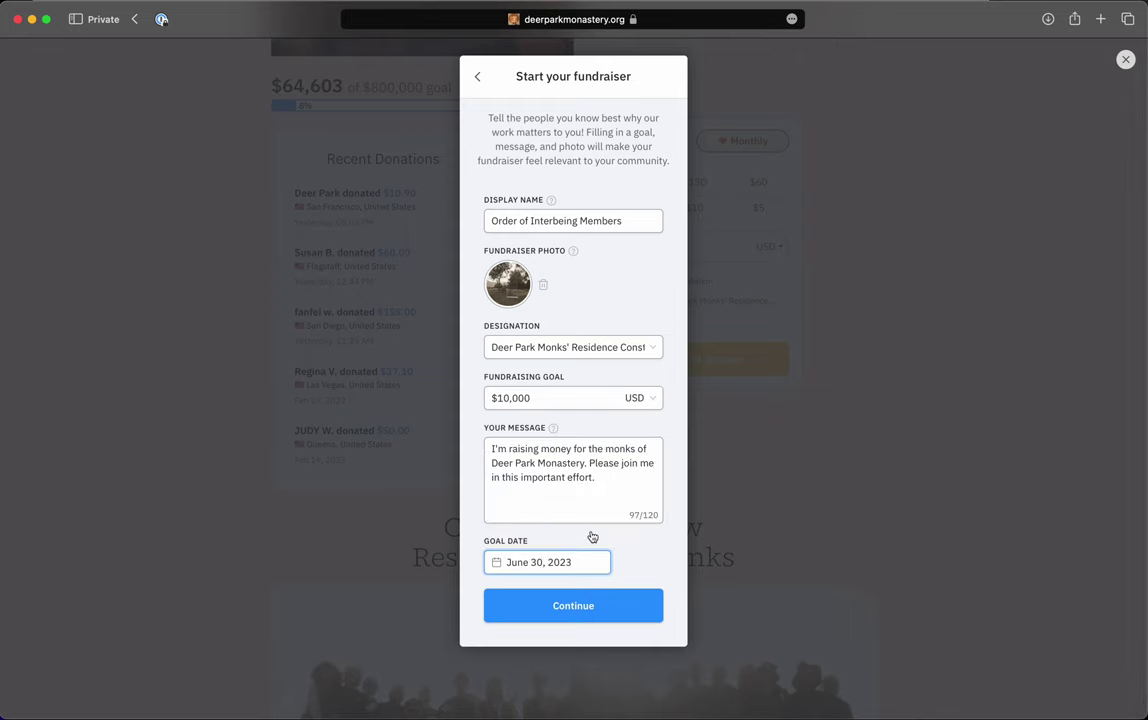
pyautogui.click(575, 606)
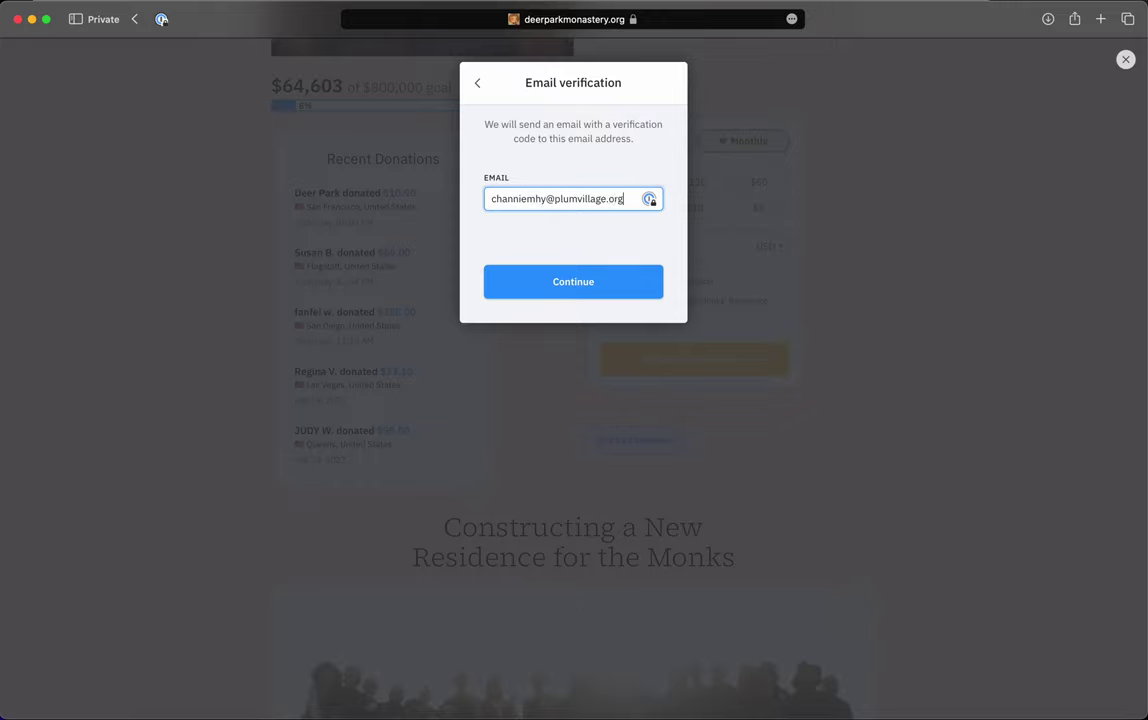
# Step: Enter the organiser's e-mail address and confirm it with the emailed verification code
pyautogui.click(576, 286)
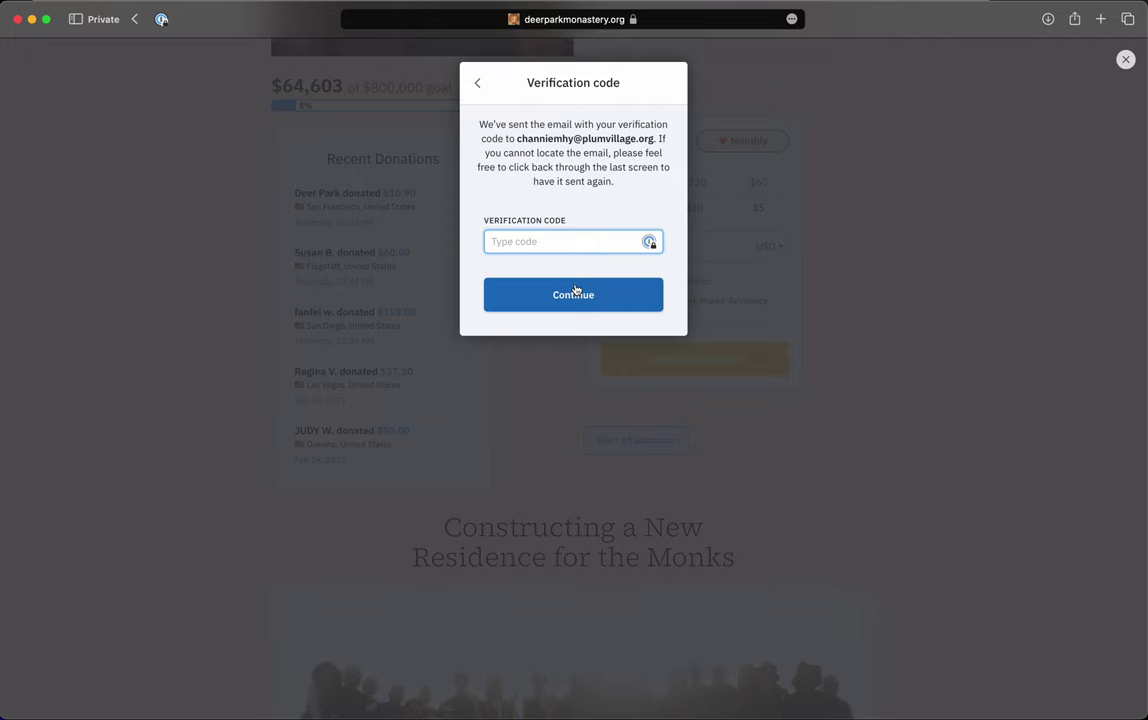
pyautogui.click(584, 300)
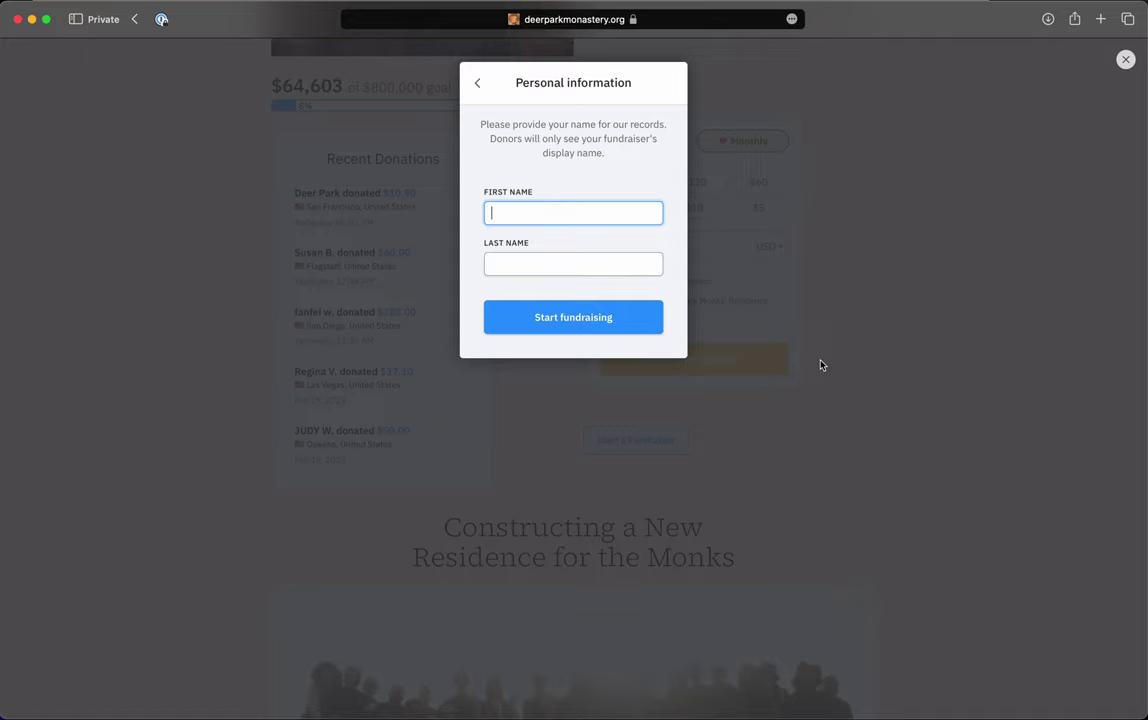
# Step: Fill in the organiser's first and last name and start fundraising
pyautogui.press('Tab')
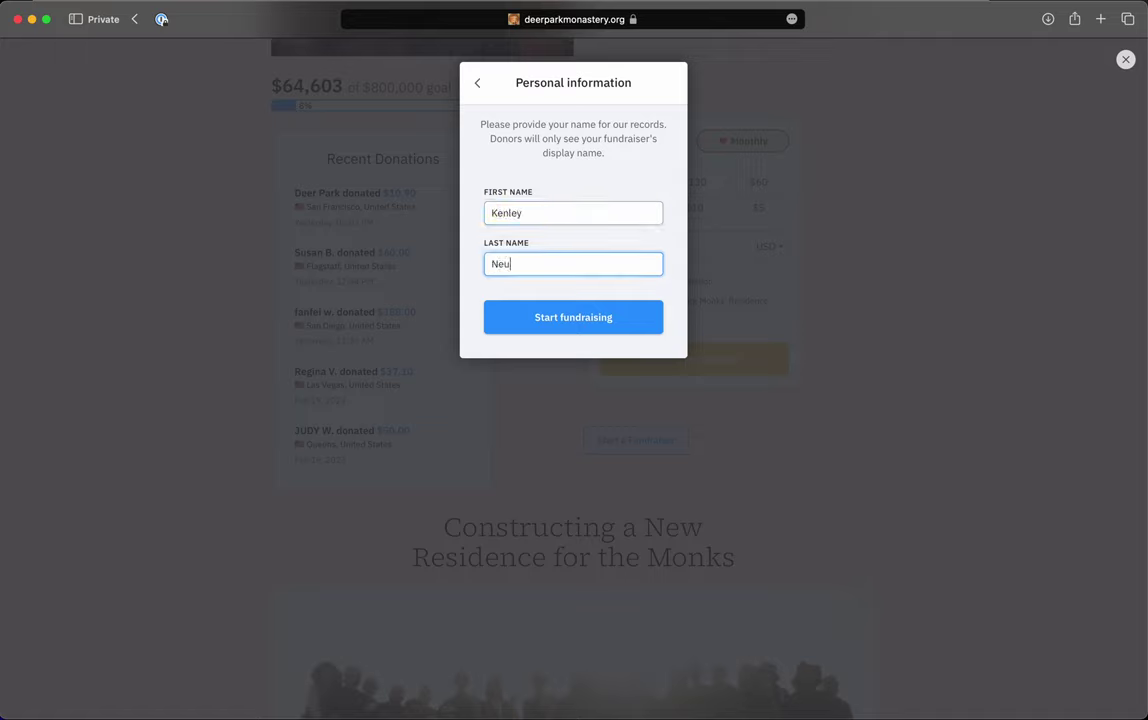
pyautogui.click(580, 322)
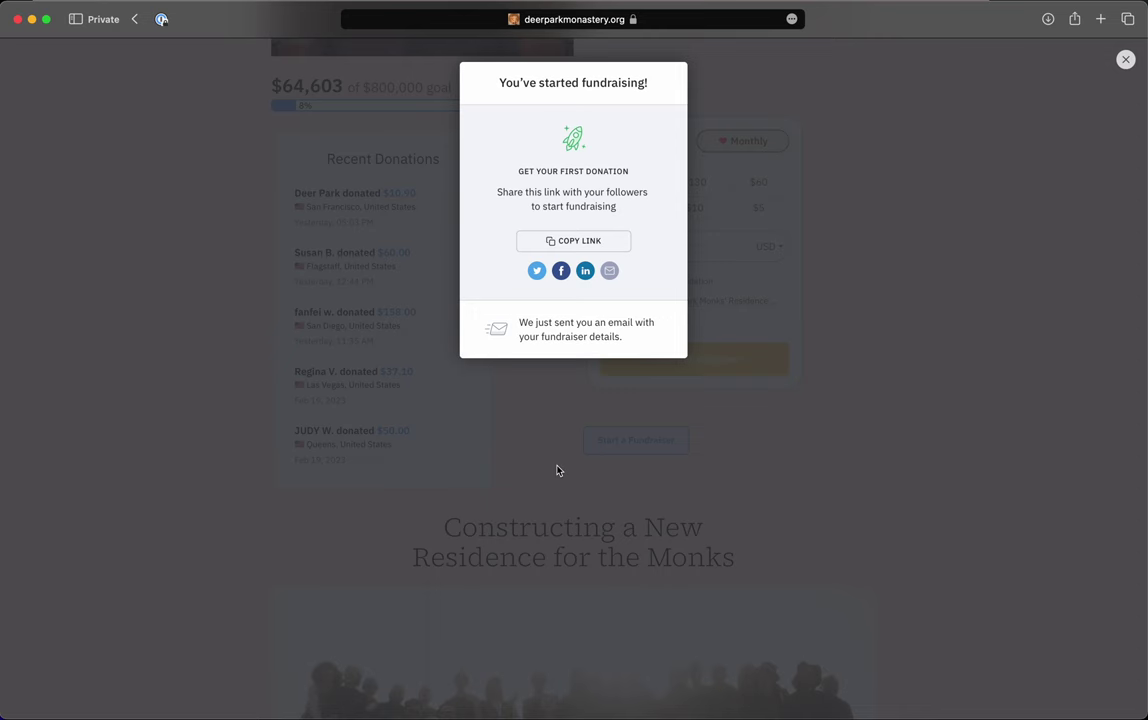
# Step: Load the copied fundraiser link in a new browser tab
pyautogui.press('super+t')
pyautogui.write('https://tnhfdonors.donorsupport.co/-/XAUYRRNB')
pyautogui.press('Return')
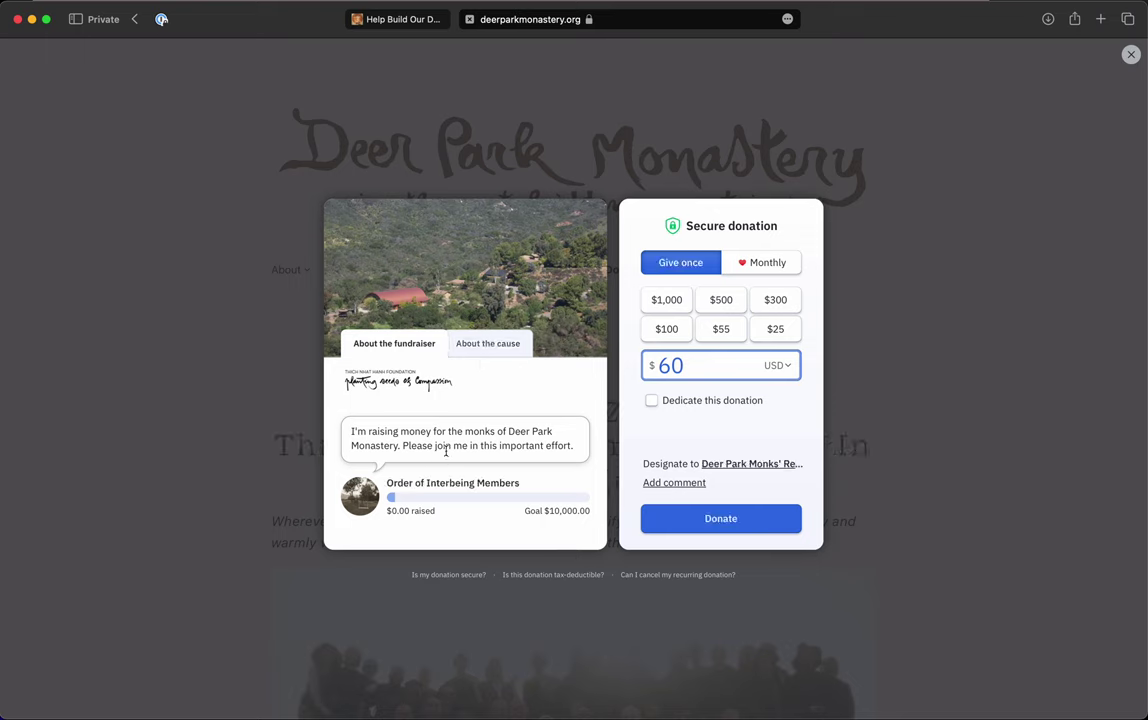
# Step: Review the About the cause and About the fundraiser tabs ($10,000 goal), then close the donation popup
pyautogui.click(490, 347)
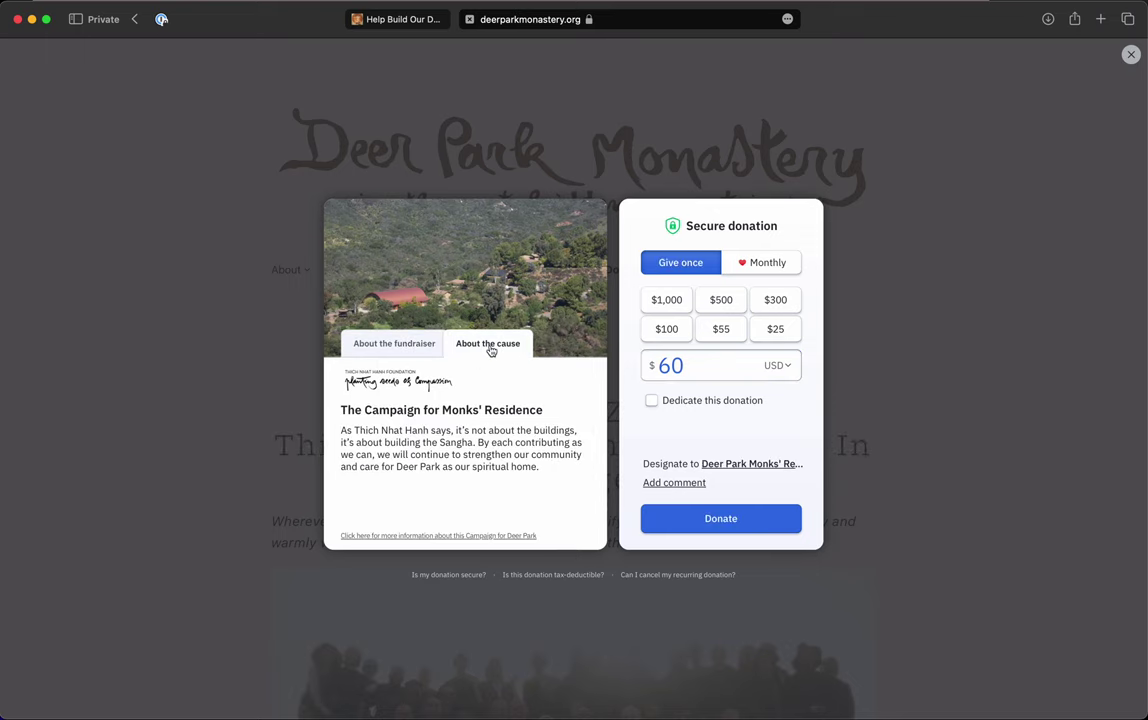
pyautogui.click(408, 343)
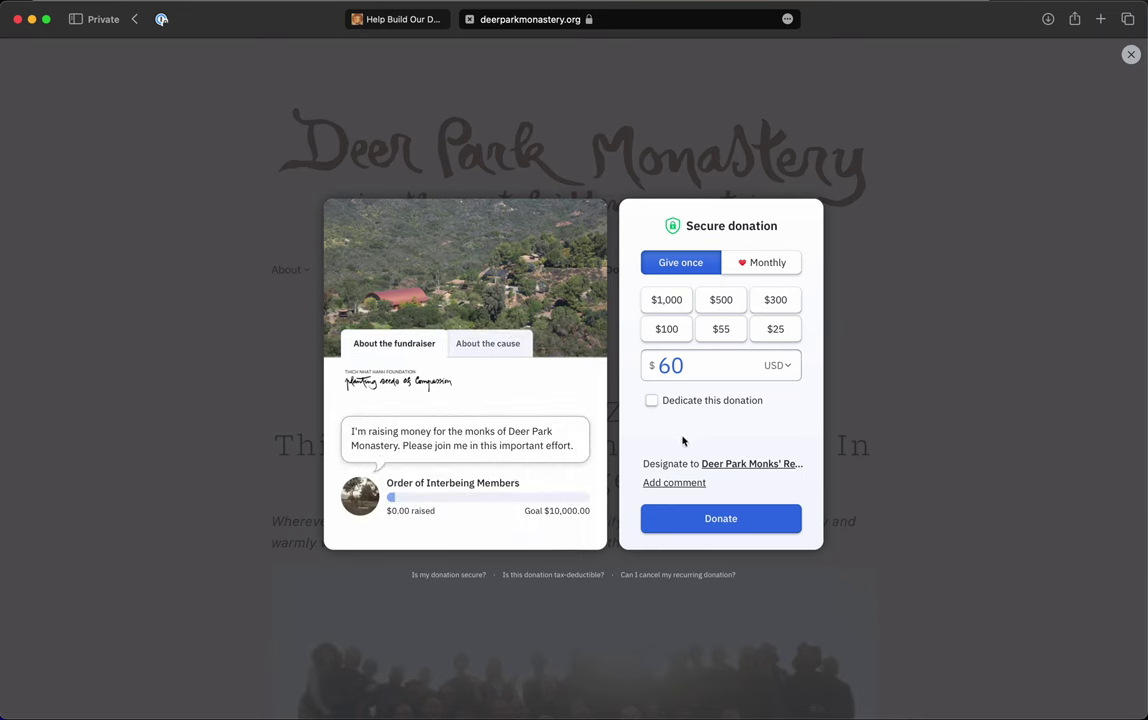
pyautogui.click(1127, 57)
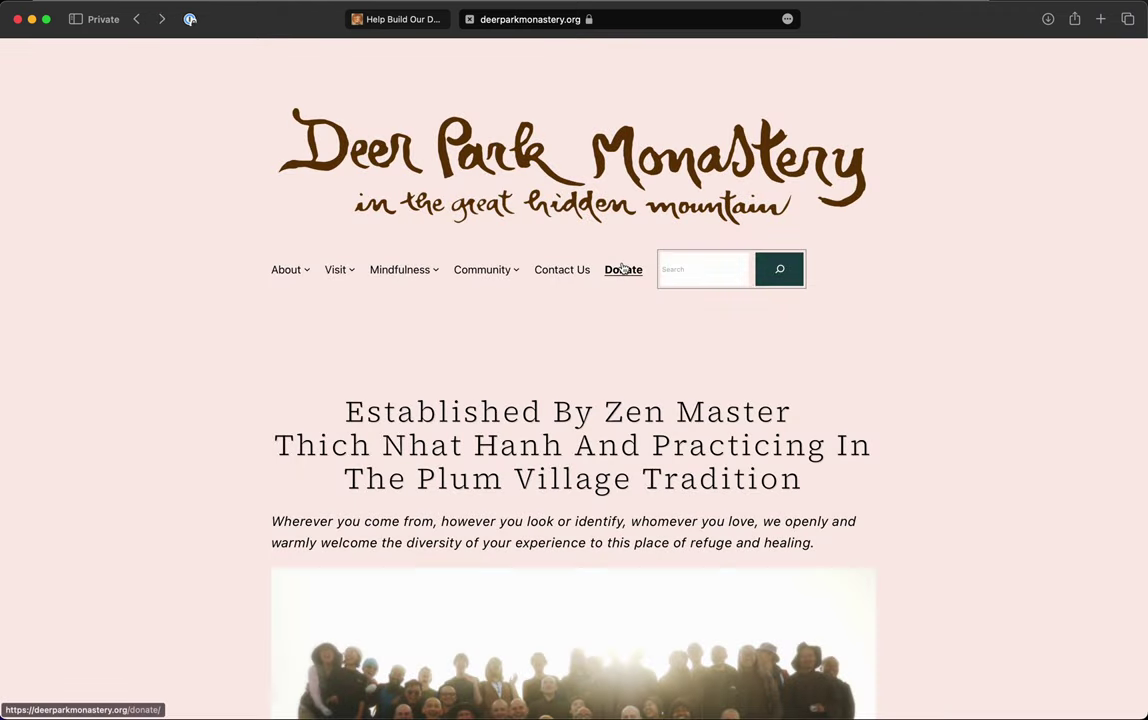
# Step: Switch back to the Help Build Our campaign tab and close the 'You've started fundraising!' confirmation
pyautogui.click(392, 19)
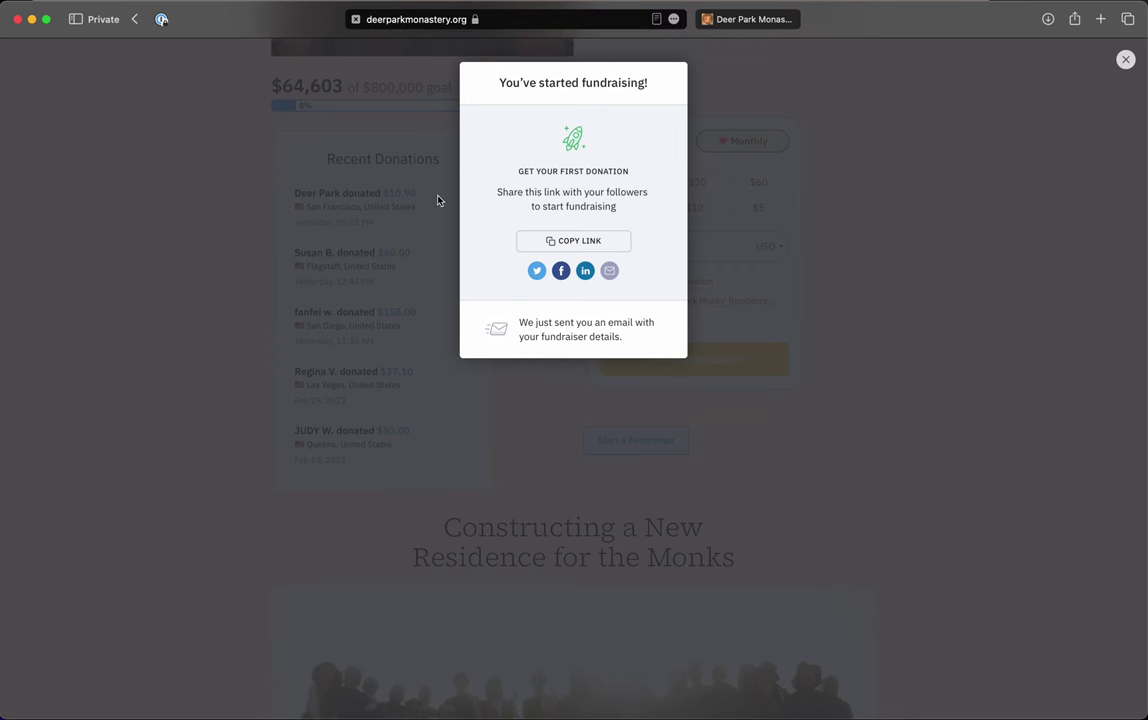
pyautogui.click(1126, 59)
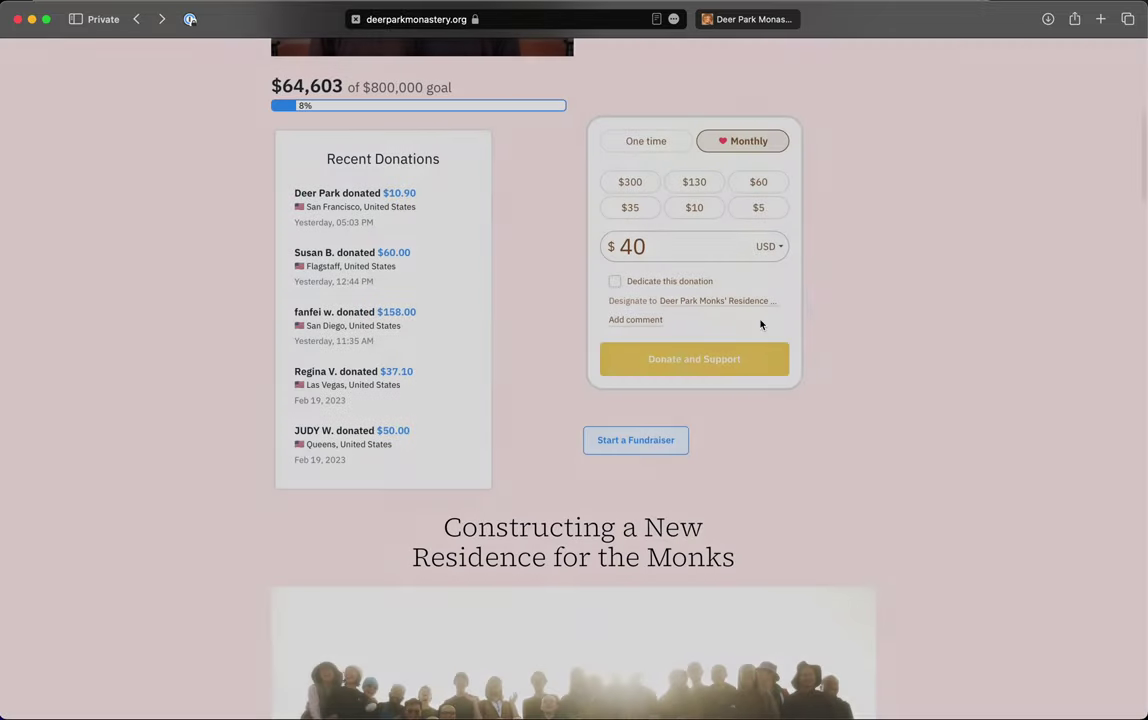